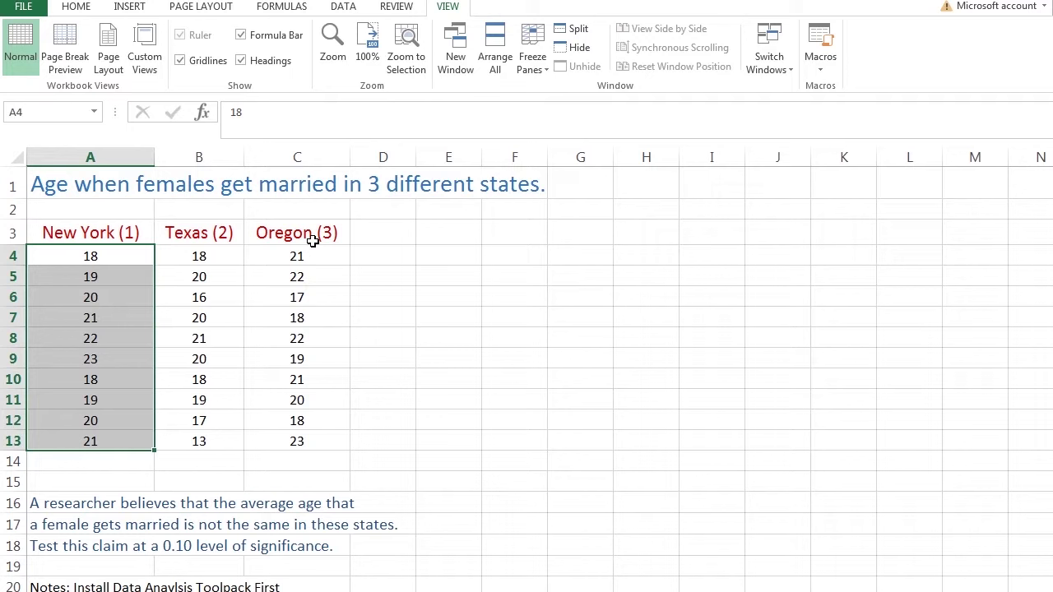
Step: Start a single-factor ANOVA from the data analysis tools on the three states' marriage-age data with headers, A3:C13
{"action": "left_click", "coordinate": [207, 277]}
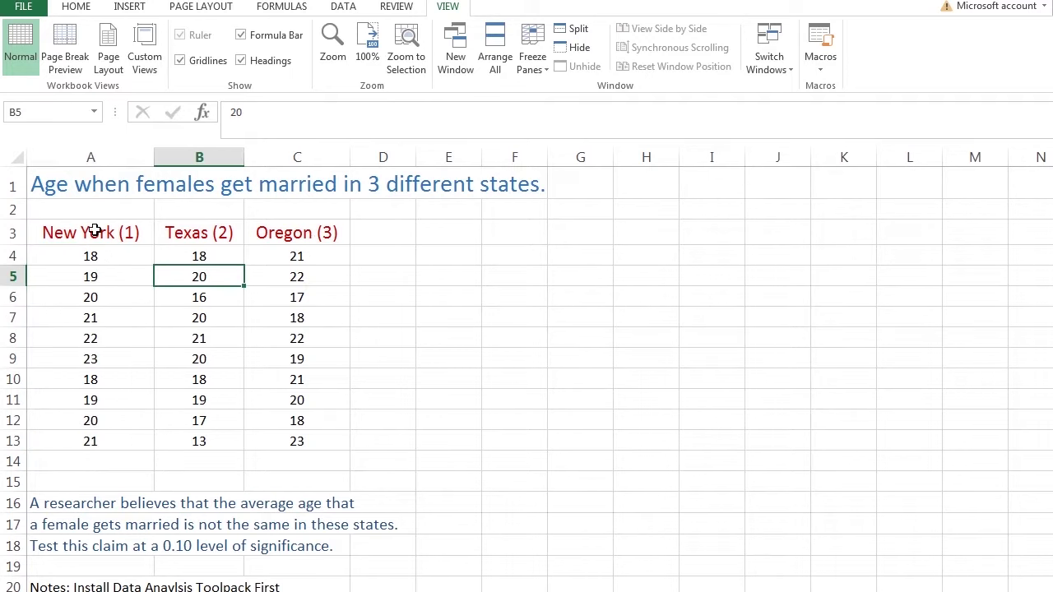
{"action": "left_click", "coordinate": [341, 7]}
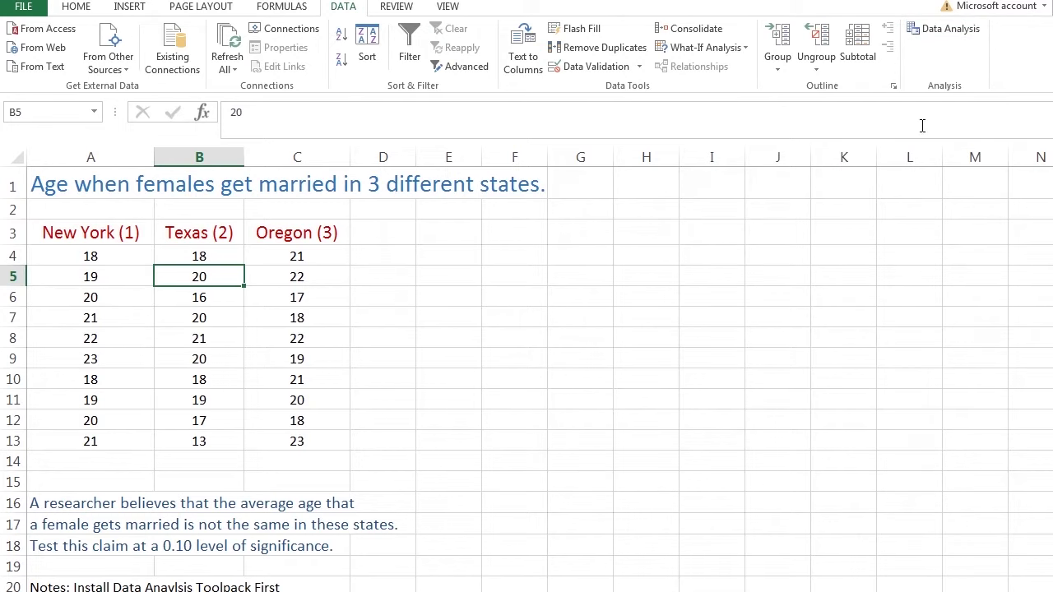
{"action": "left_click_drag", "start_coordinate": [84, 234], "coordinate": [301, 440]}
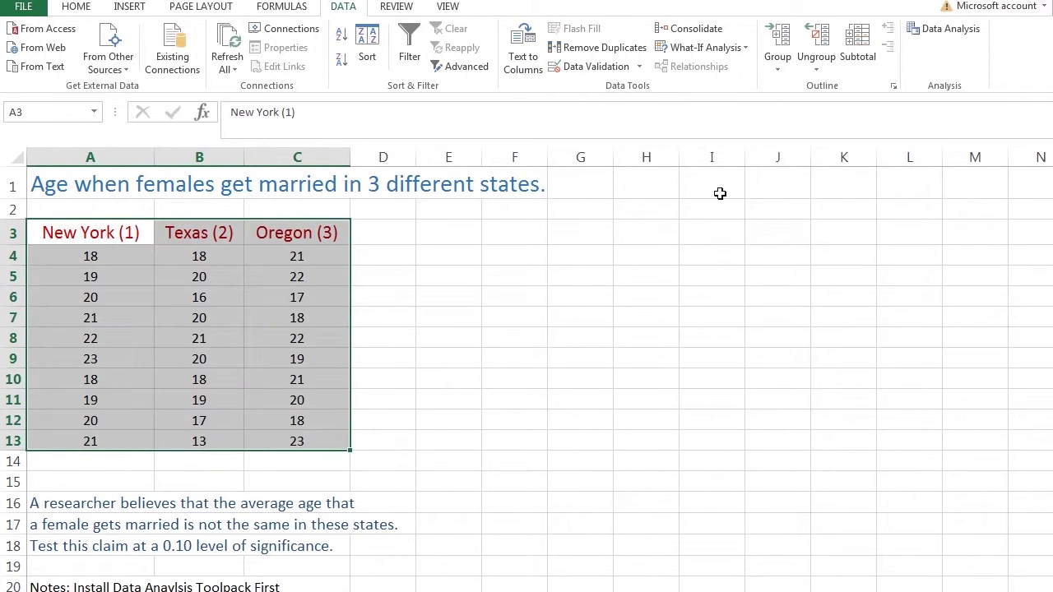
{"action": "left_click", "coordinate": [946, 32]}
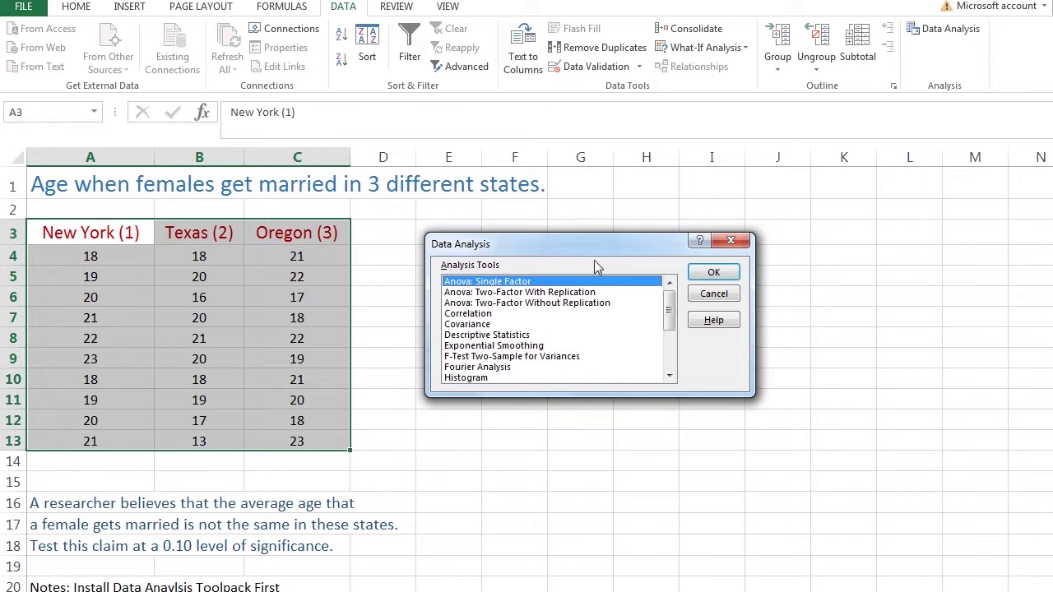
{"action": "left_click", "coordinate": [708, 272]}
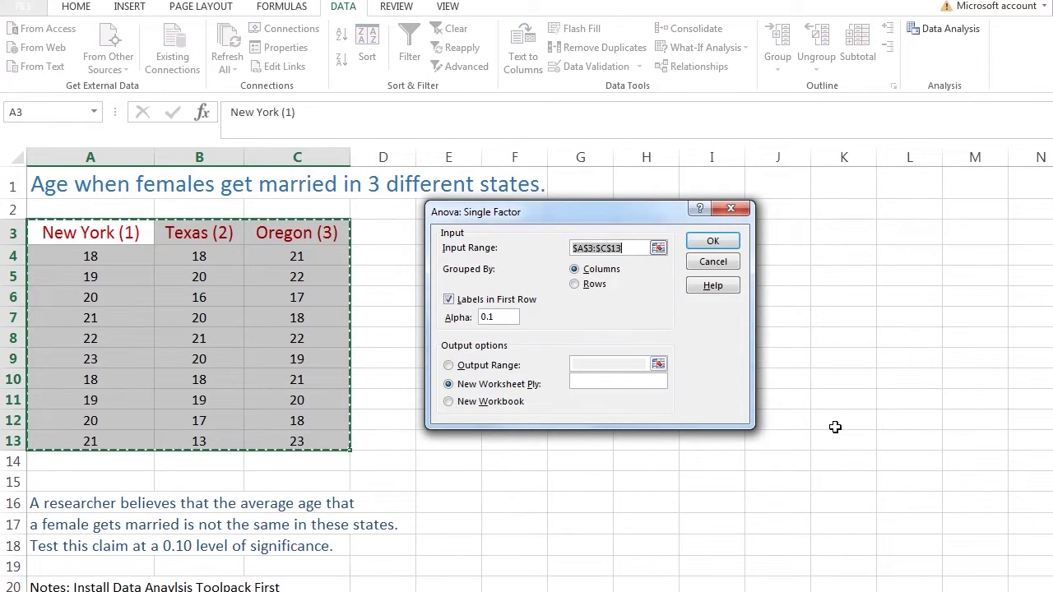
Step: Pick $A$3:$C$13, including the state headers, as the ANOVA input range
{"action": "left_click", "coordinate": [658, 248]}
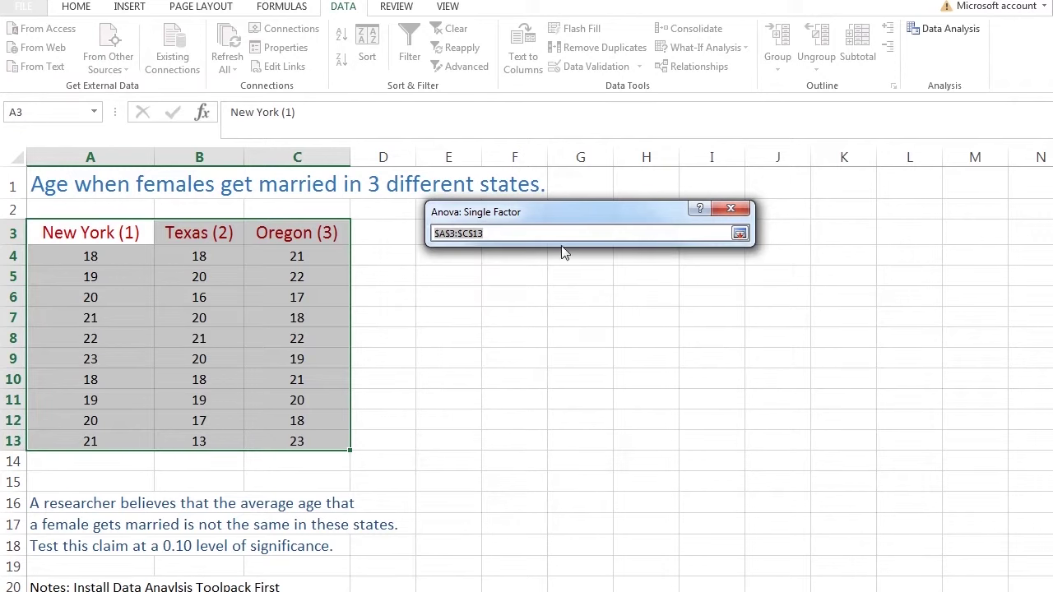
{"action": "left_click", "coordinate": [88, 230]}
{"action": "left_click_drag", "start_coordinate": [88, 230], "coordinate": [299, 433]}
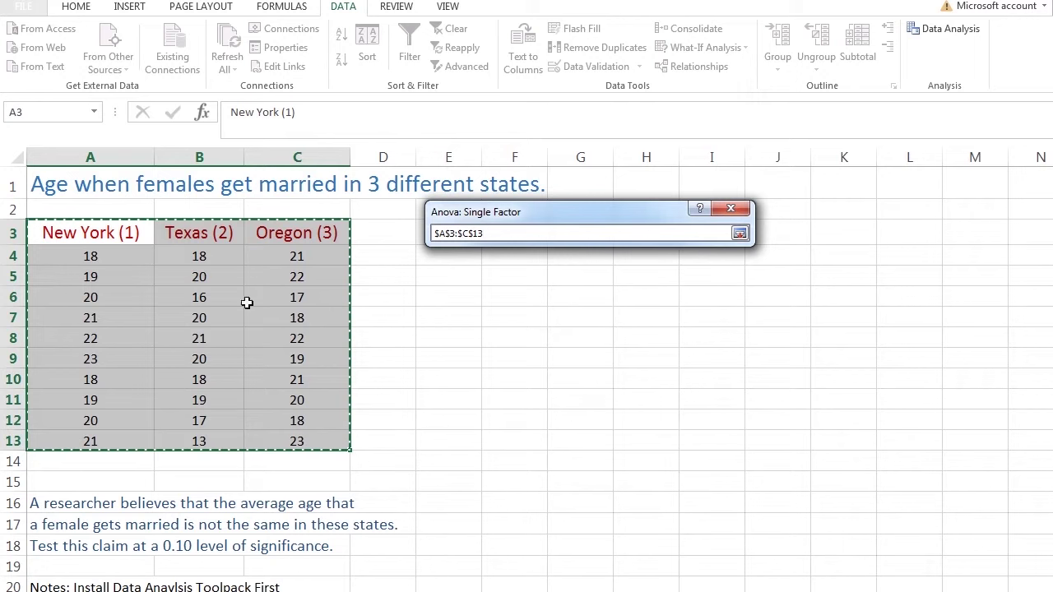
{"action": "left_click", "coordinate": [739, 235]}
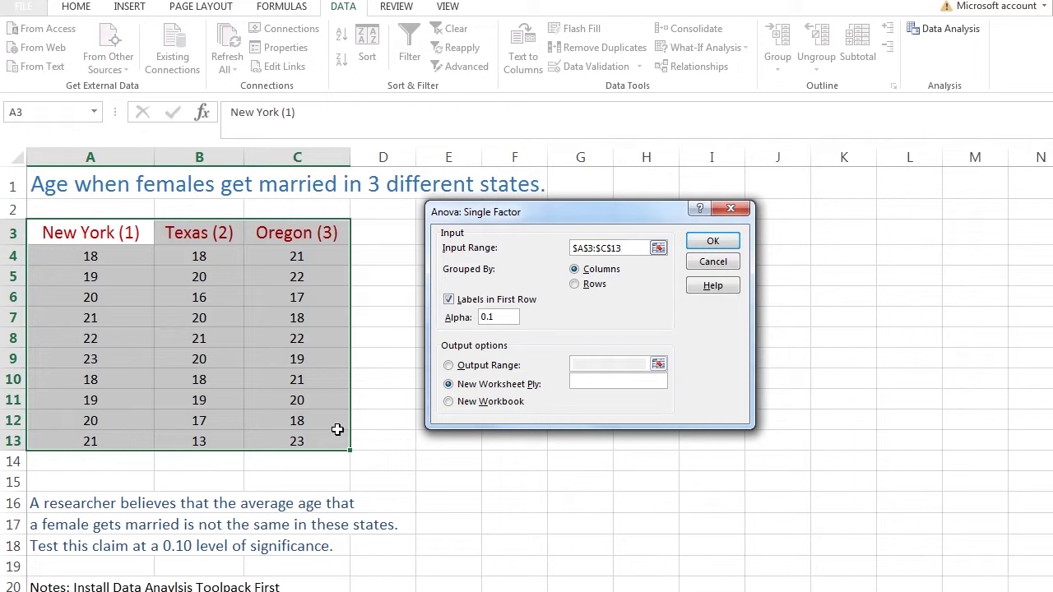
Step: Run the ANOVA with labels in the first row and alpha 0.1, sending the output to a new worksheet
{"action": "left_click", "coordinate": [449, 300]}
{"action": "left_click", "coordinate": [449, 299]}
{"action": "double_click", "coordinate": [496, 317]}
{"action": "type", "text": "0.1"}
{"action": "left_click", "coordinate": [712, 242]}
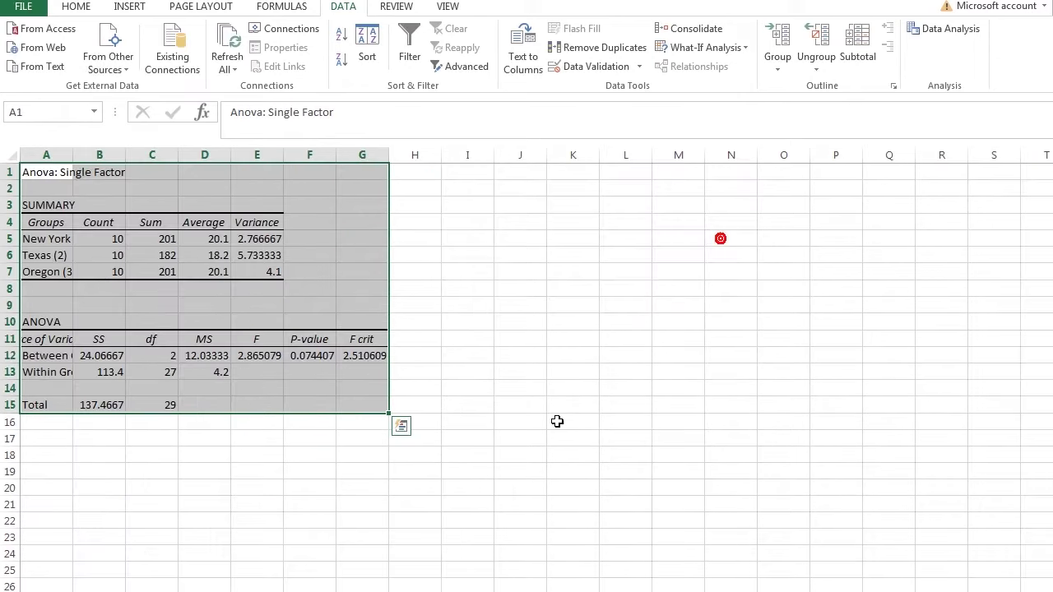
Step: Enlarge the view of the ANOVA results sheet with a custom zoom magnification
{"action": "left_click", "coordinate": [342, 254]}
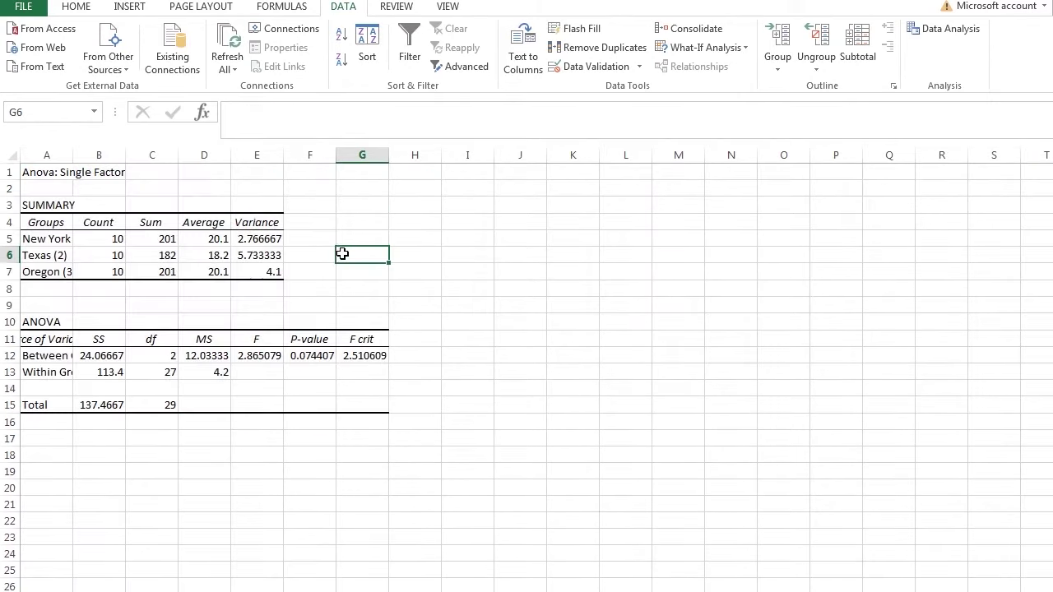
{"action": "left_click", "coordinate": [447, 5]}
{"action": "left_click", "coordinate": [333, 37]}
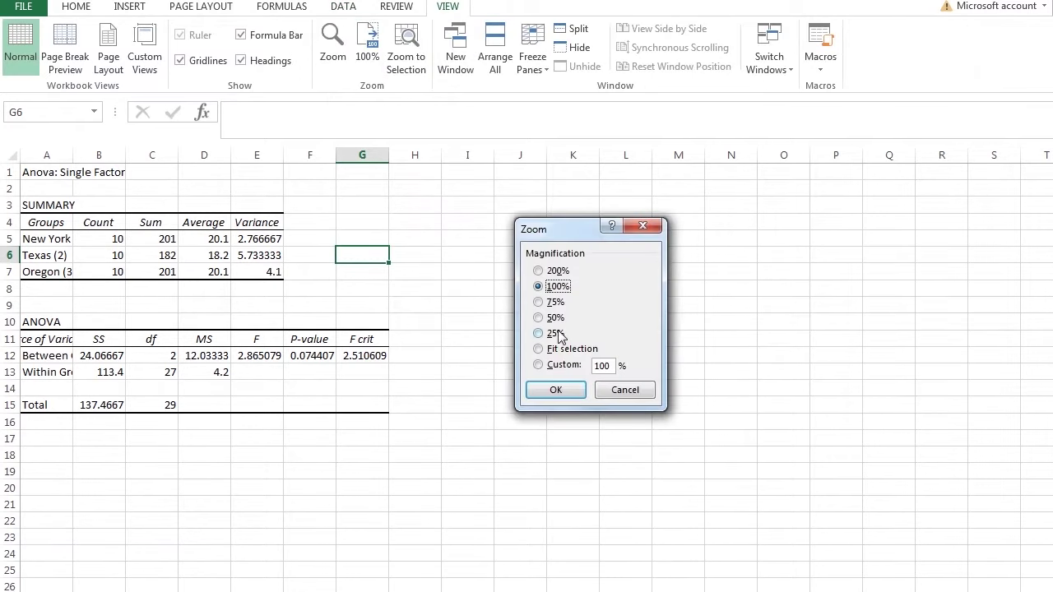
{"action": "left_click", "coordinate": [538, 364]}
{"action": "type", "text": "14"}
{"action": "key", "text": "Return"}
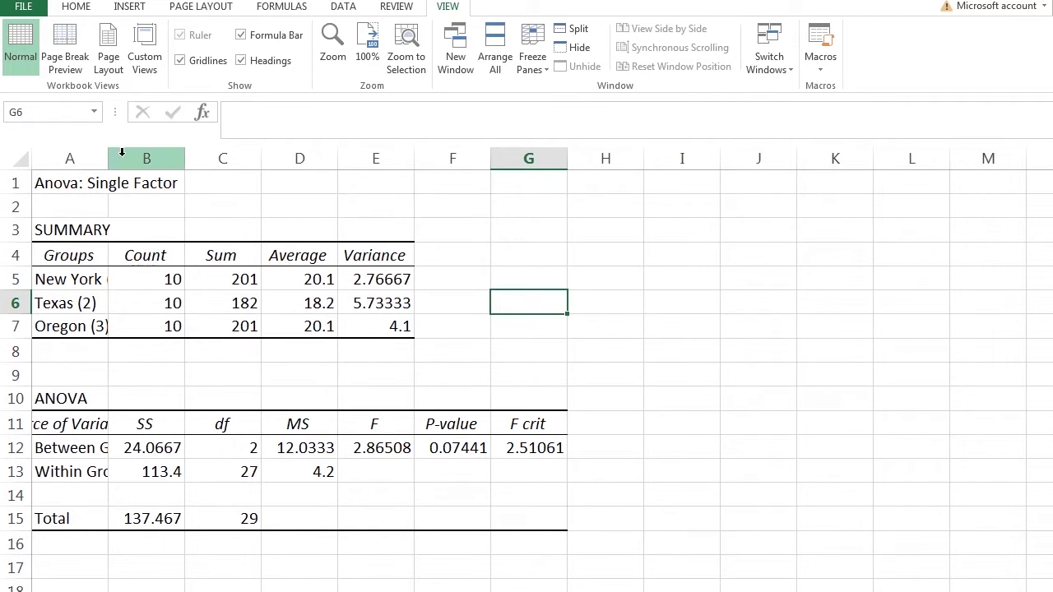
Step: Widen columns A, F and G so the group labels, P-value and F crit entries show more fully
{"action": "left_click_drag", "start_coordinate": [108, 158], "coordinate": [155, 158]}
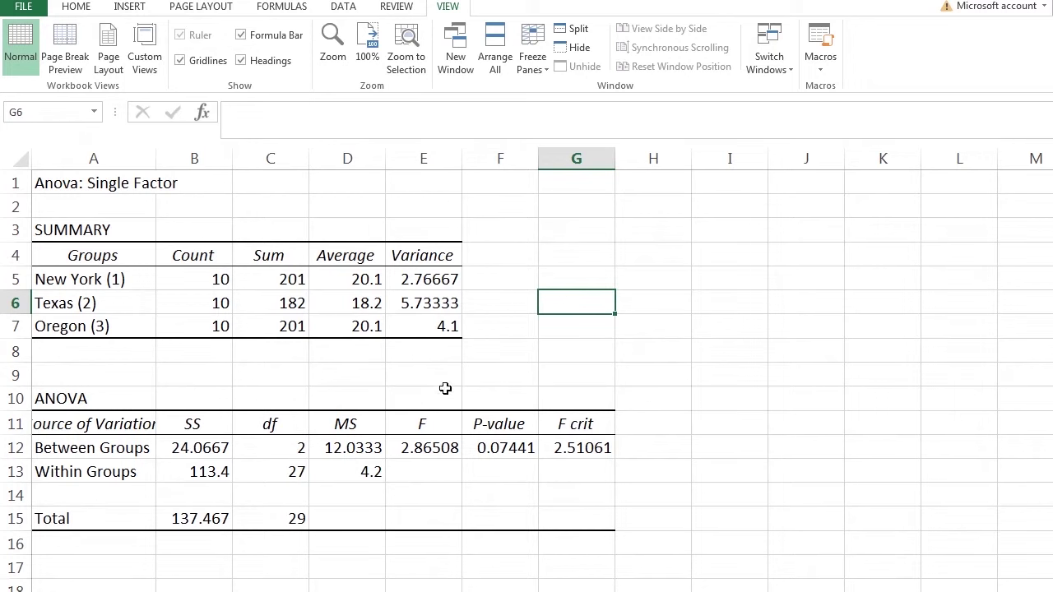
{"action": "left_click_drag", "start_coordinate": [616, 167], "coordinate": [651, 163]}
{"action": "left_click_drag", "start_coordinate": [539, 160], "coordinate": [560, 160]}
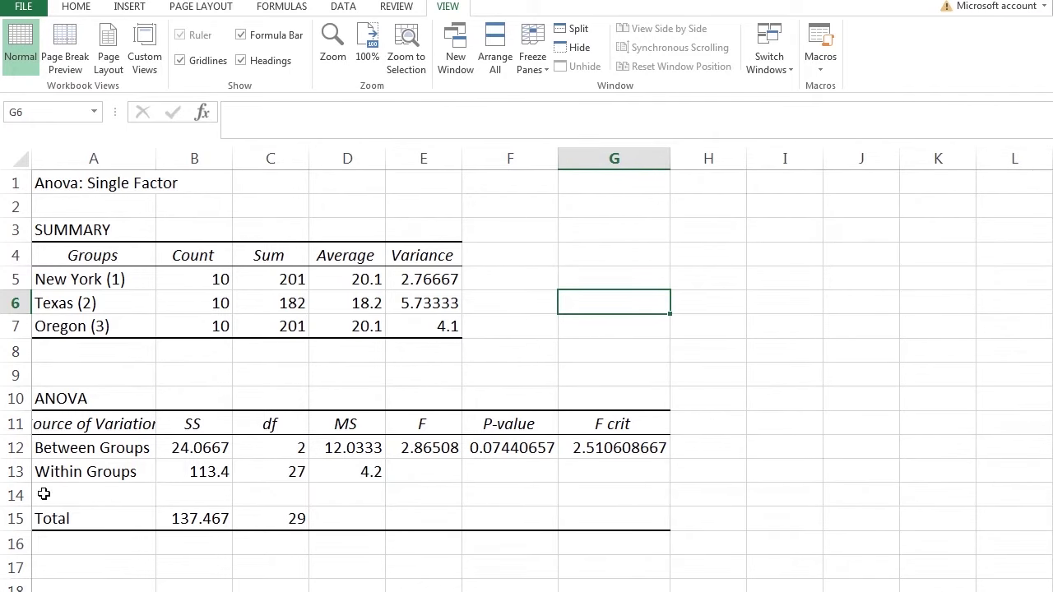
{"action": "left_click_drag", "start_coordinate": [156, 158], "coordinate": [187, 157]}
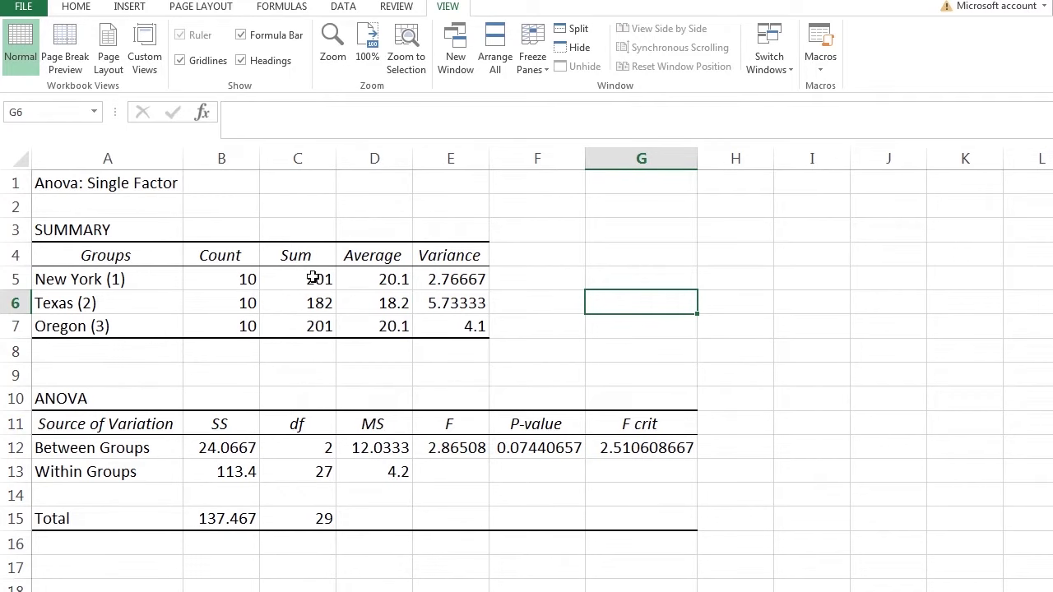
Step: Examine the summary statistics of the New York, Texas and Oregon groups and the ANOVA table's source of variation labels
{"action": "left_click", "coordinate": [60, 279]}
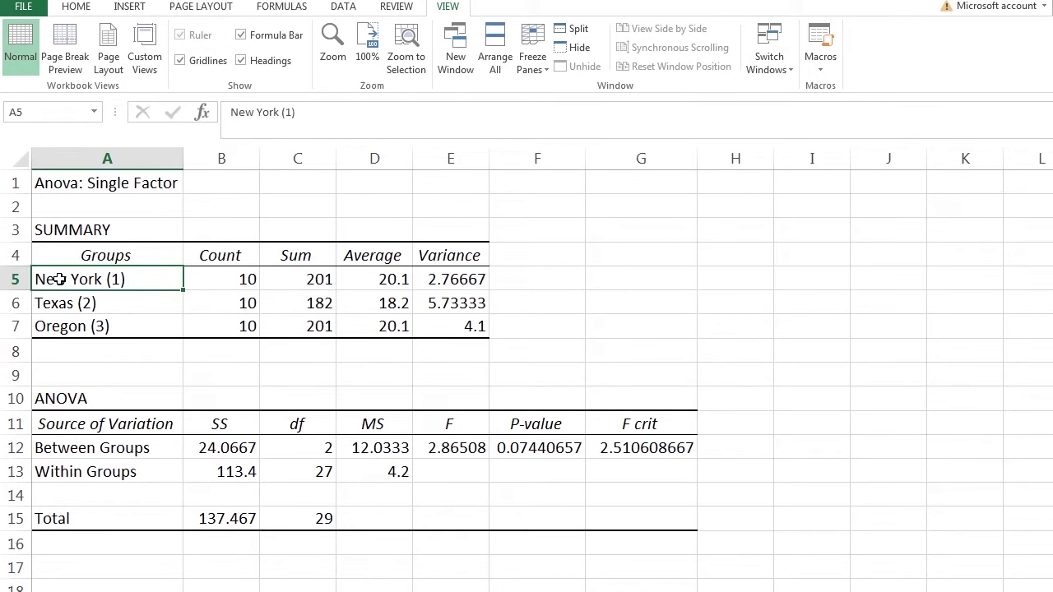
{"action": "left_click", "coordinate": [220, 274]}
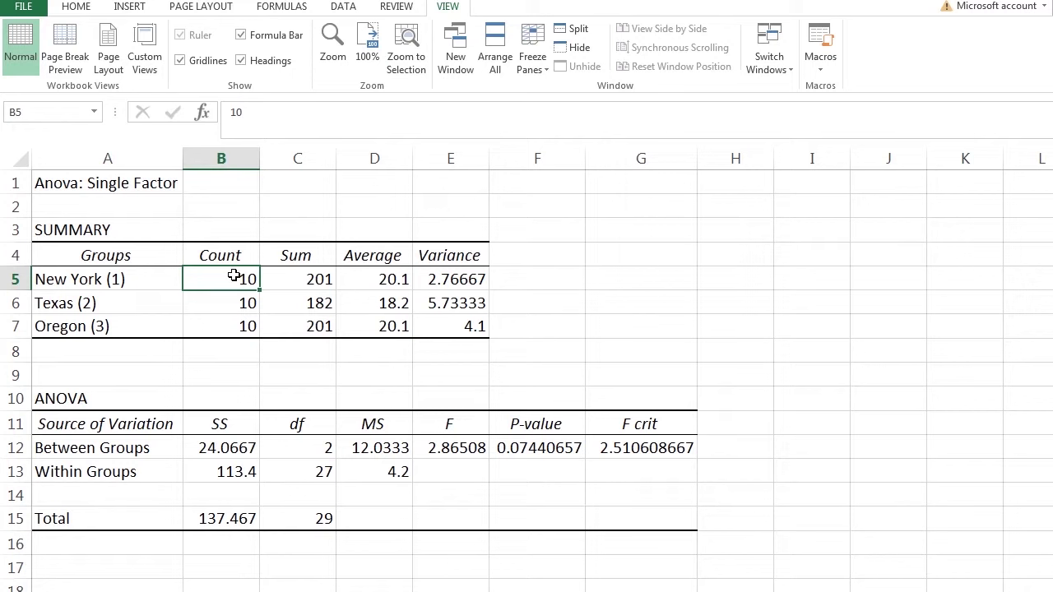
{"action": "left_click", "coordinate": [294, 281]}
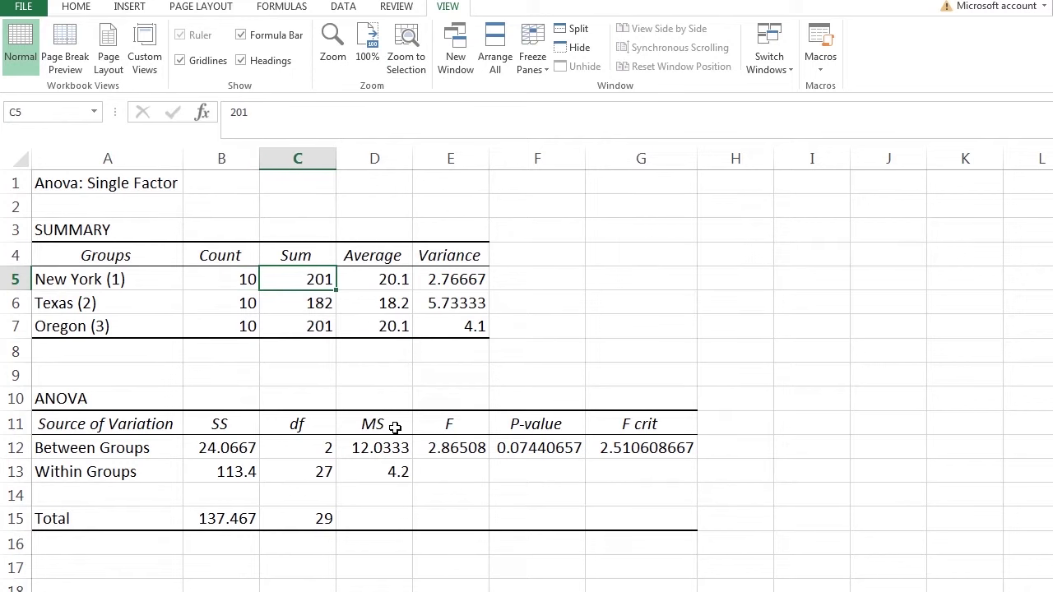
{"action": "left_click", "coordinate": [368, 280]}
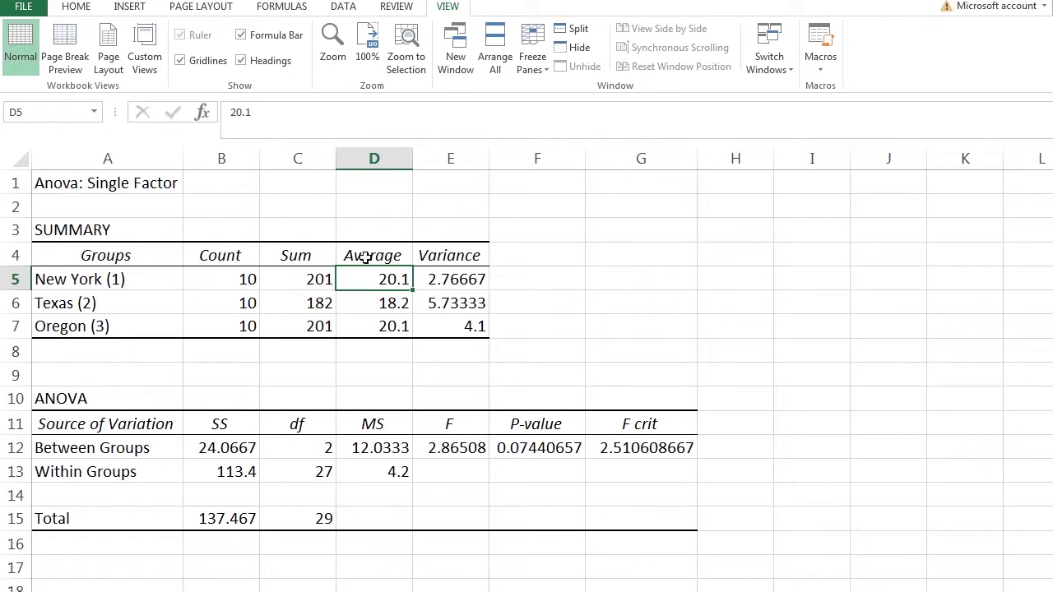
{"action": "left_click", "coordinate": [455, 280]}
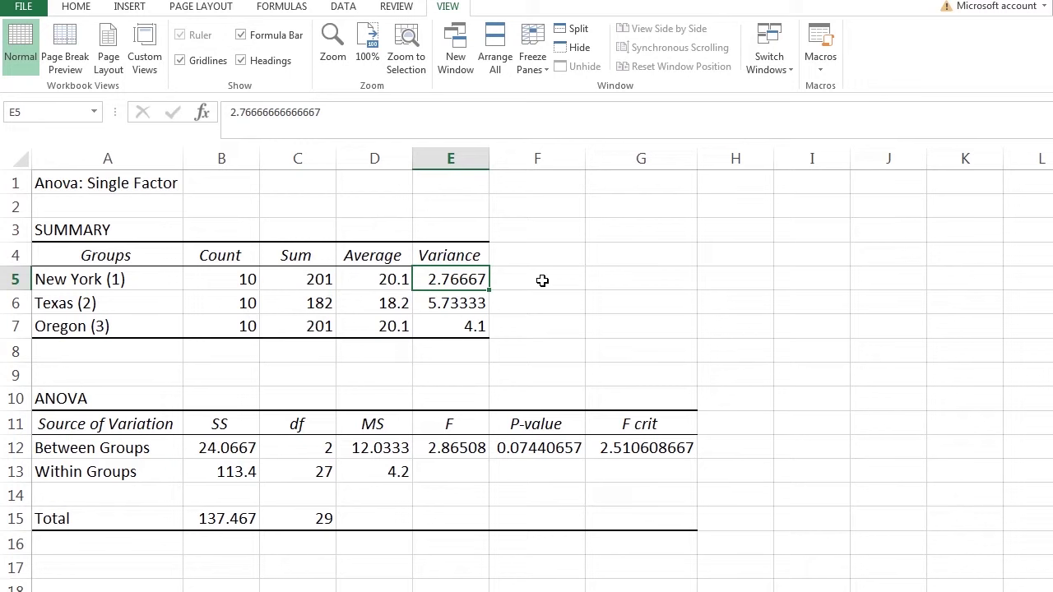
{"action": "left_click", "coordinate": [63, 302]}
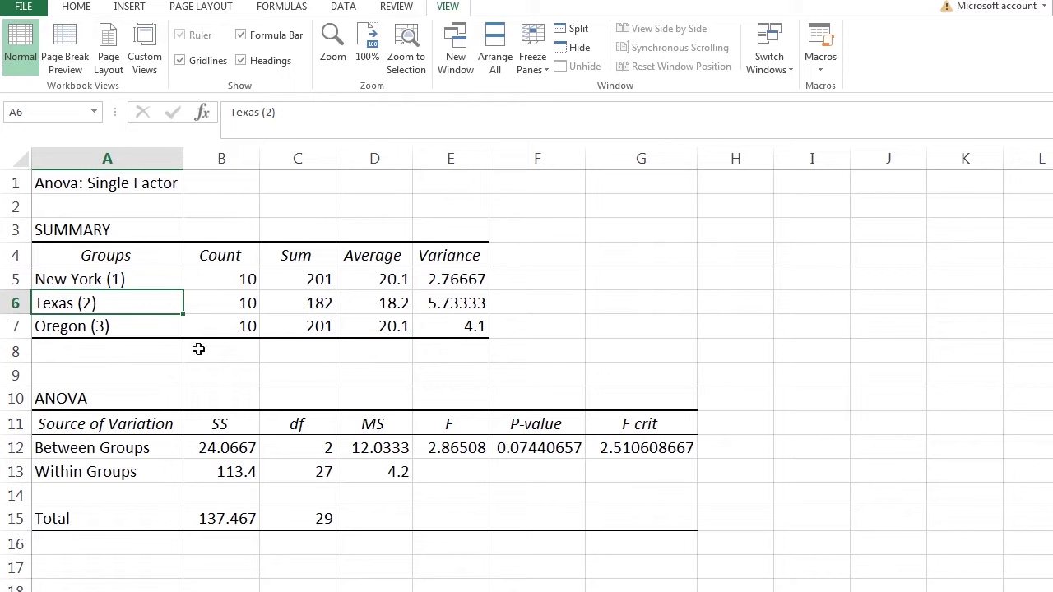
{"action": "left_click", "coordinate": [96, 325]}
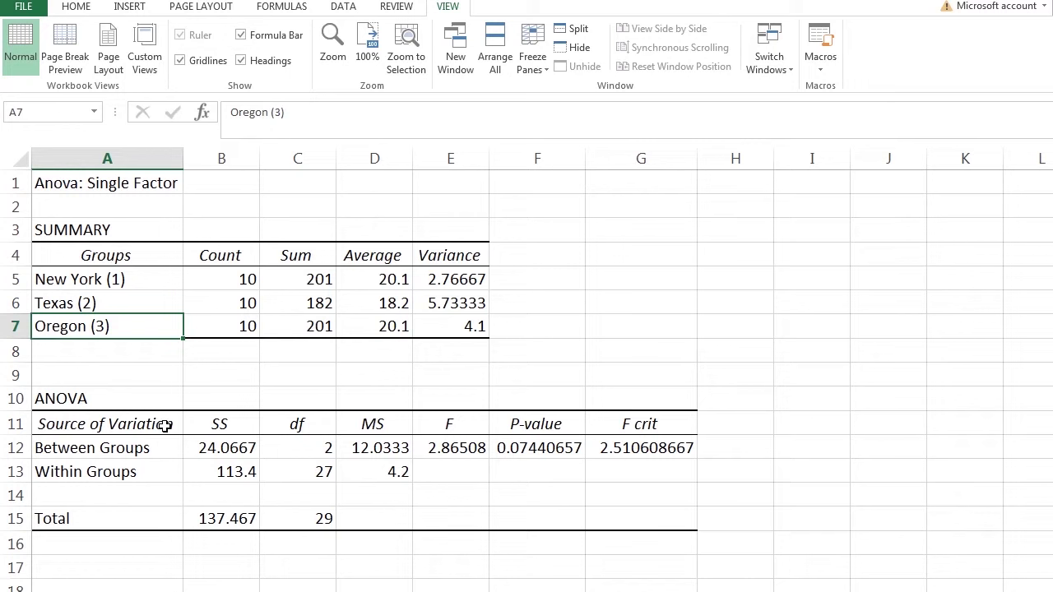
{"action": "left_click", "coordinate": [108, 428]}
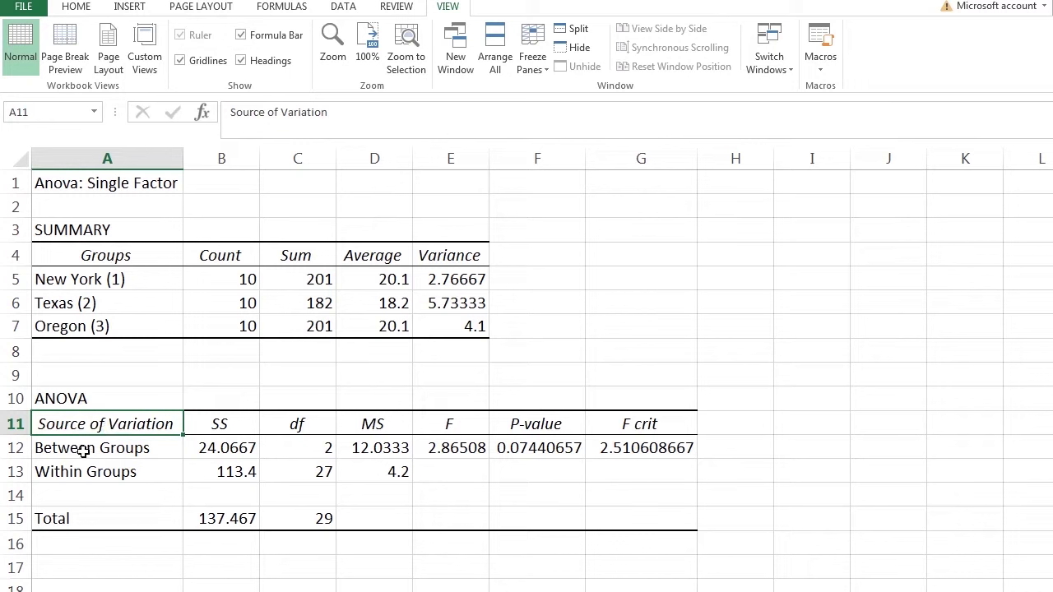
{"action": "left_click", "coordinate": [128, 450]}
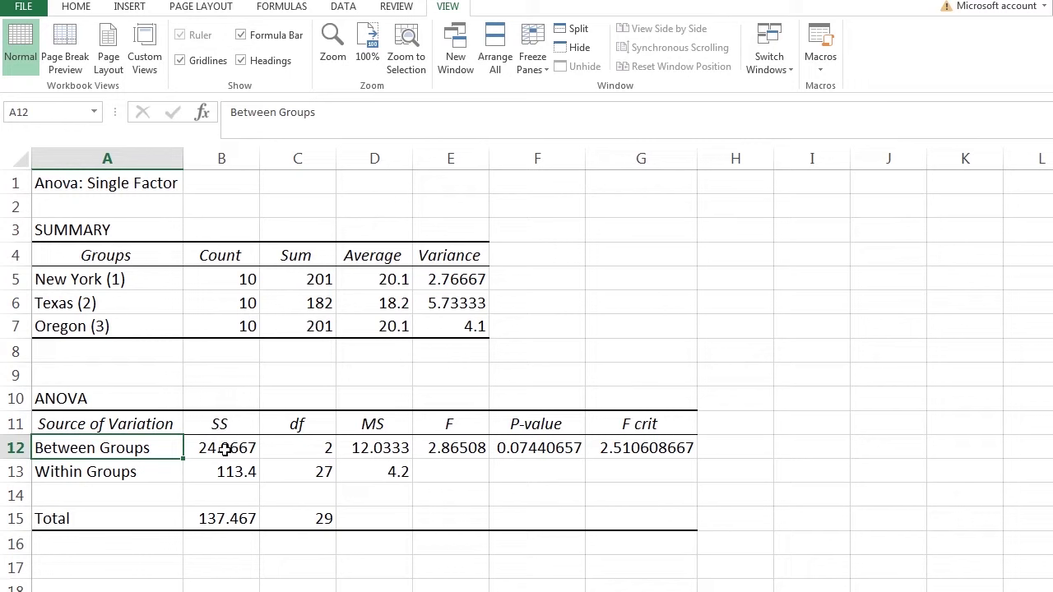
Step: Widen columns B and D to show more digits of the SS and MS values
{"action": "left_click_drag", "start_coordinate": [263, 162], "coordinate": [304, 162]}
{"action": "double_click", "coordinate": [304, 162]}
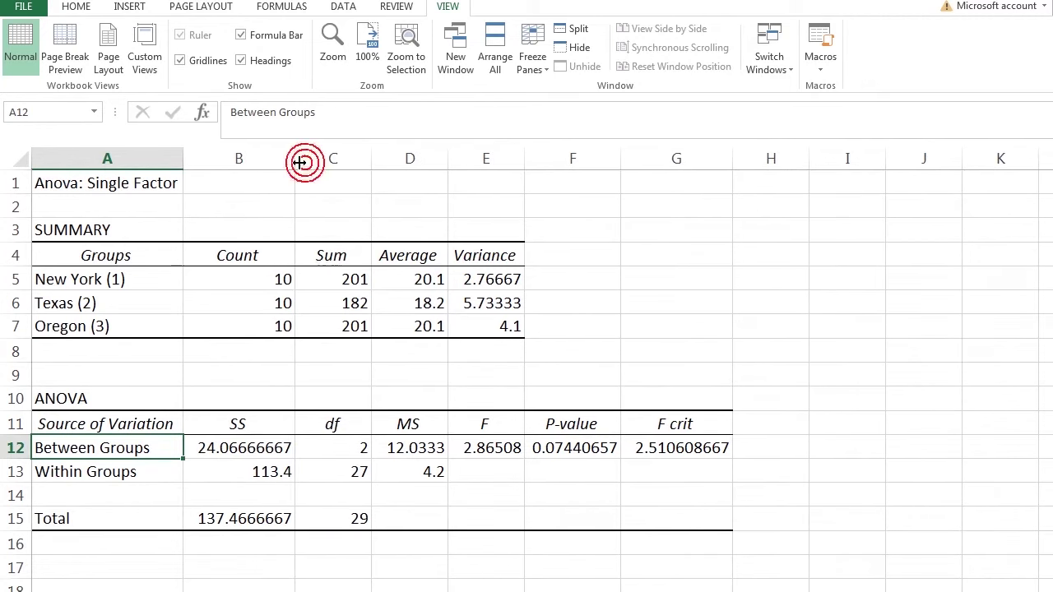
{"action": "double_click", "coordinate": [449, 153]}
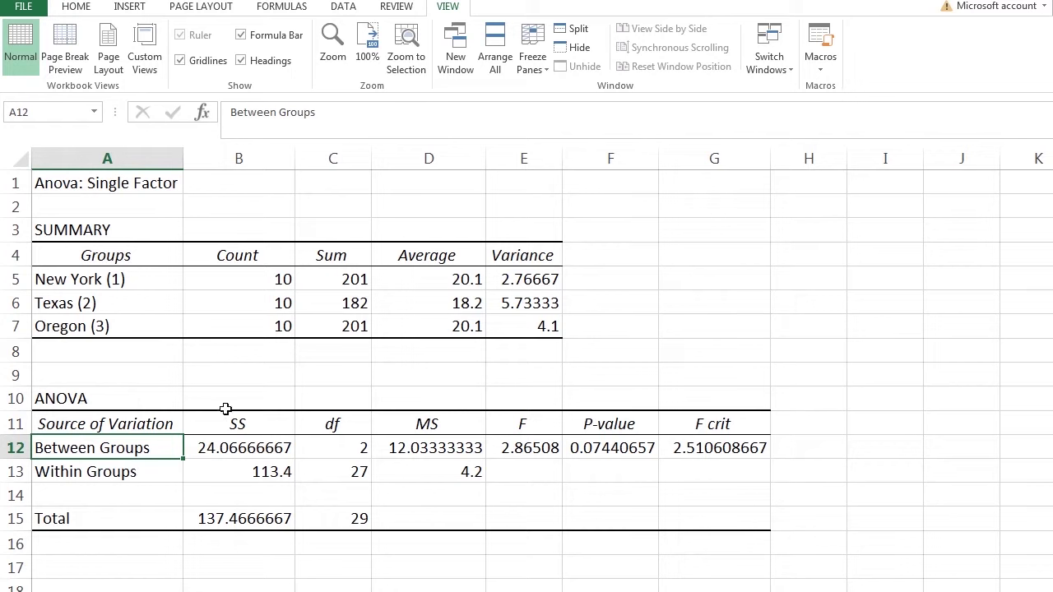
Step: Examine the SS, df and MS values of the between-groups, within-groups and total rows in the ANOVA table
{"action": "left_click", "coordinate": [242, 447]}
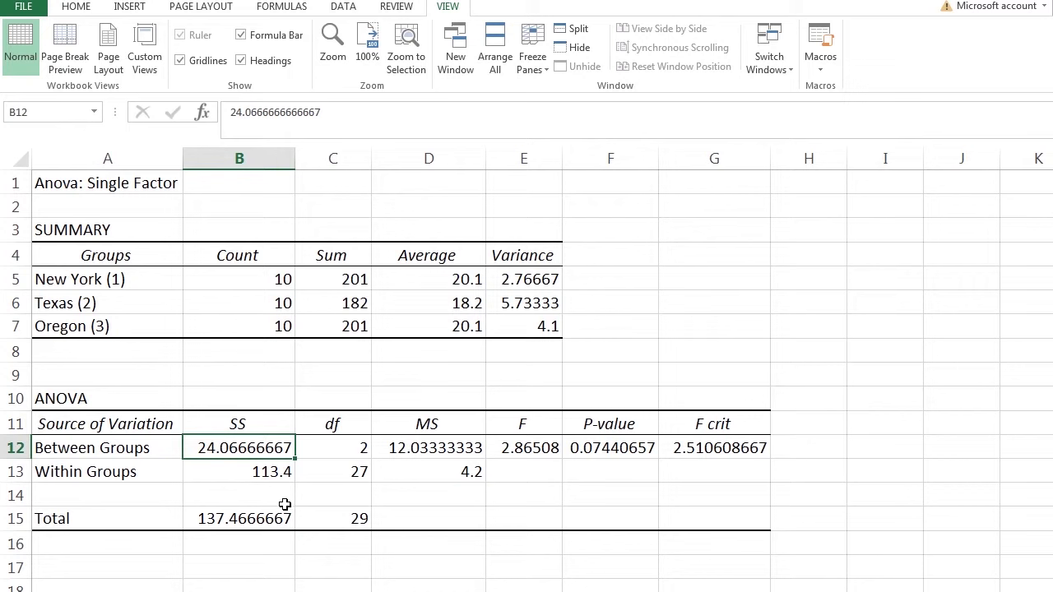
{"action": "left_click", "coordinate": [250, 472]}
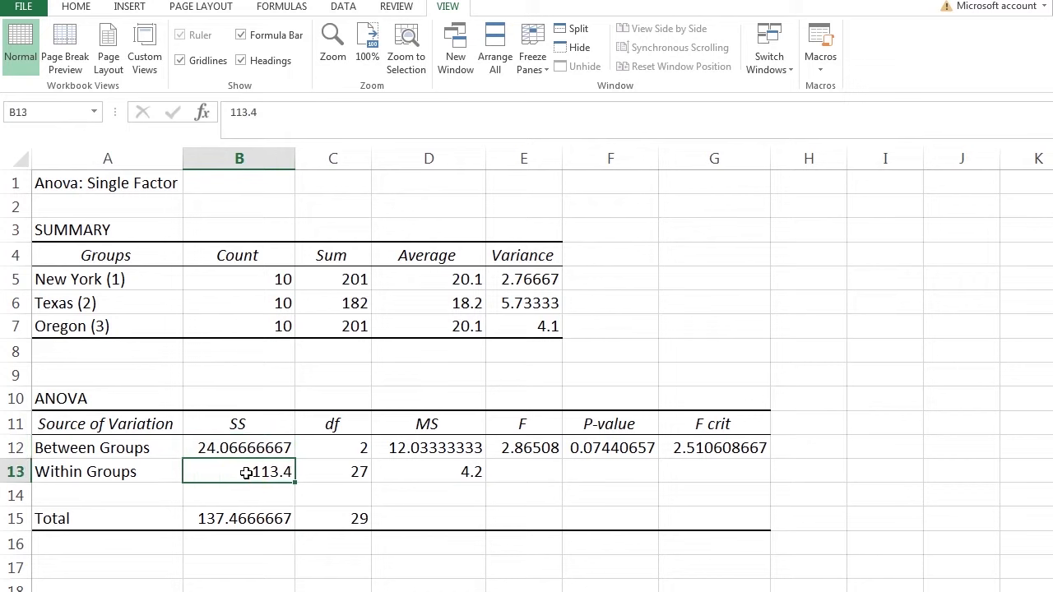
{"action": "left_click", "coordinate": [244, 520]}
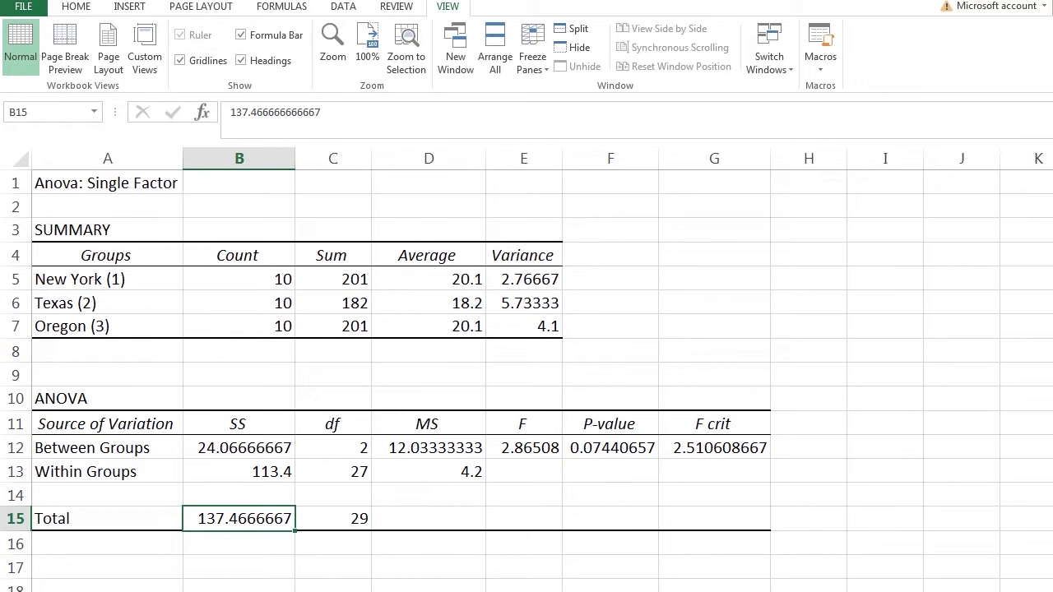
{"action": "left_click", "coordinate": [352, 447]}
{"action": "left_click", "coordinate": [352, 471]}
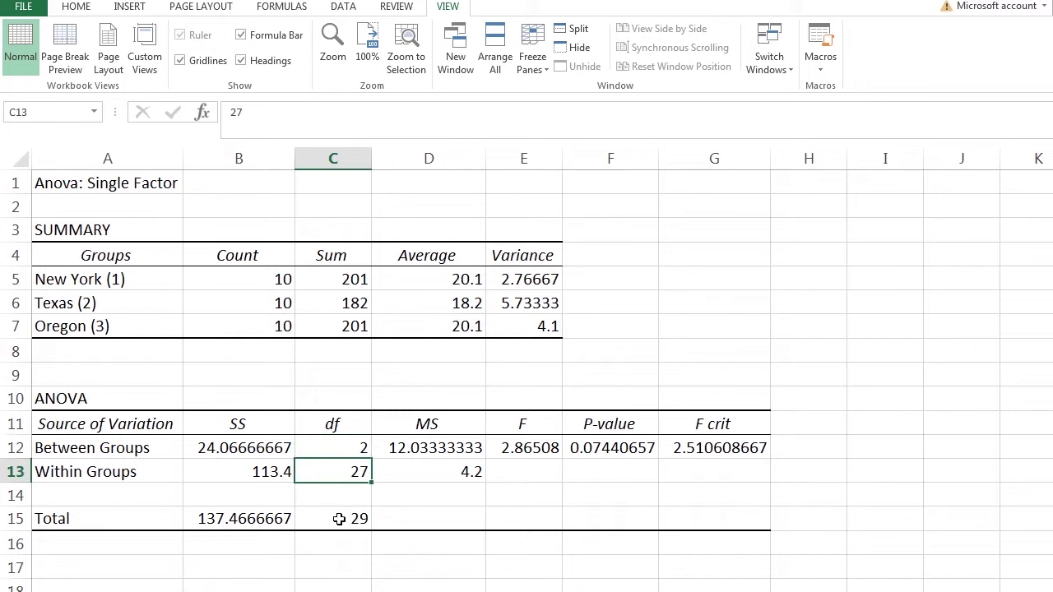
{"action": "left_click", "coordinate": [339, 519]}
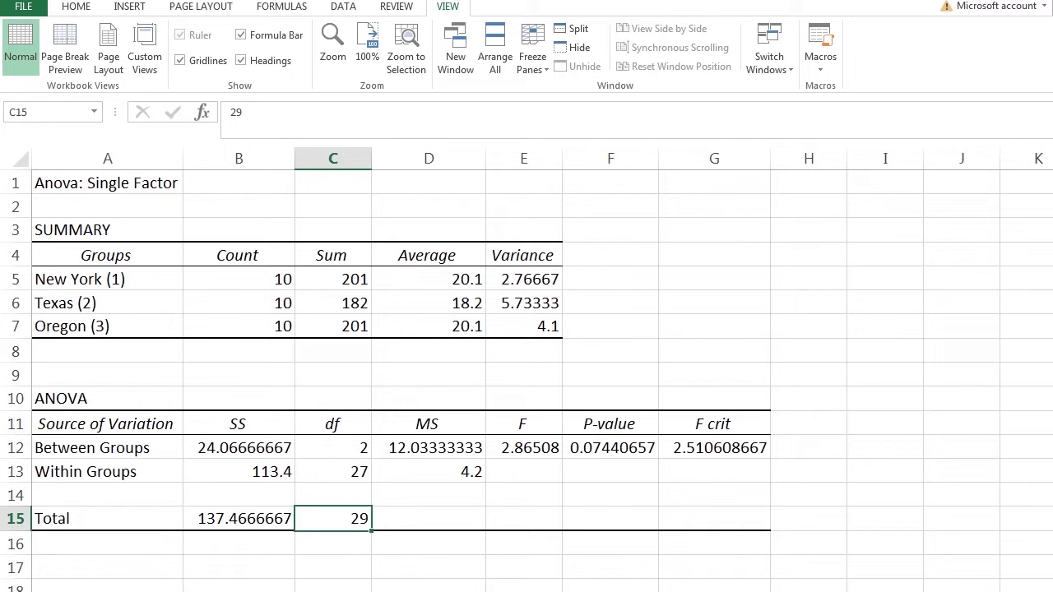
{"action": "left_click", "coordinate": [424, 450]}
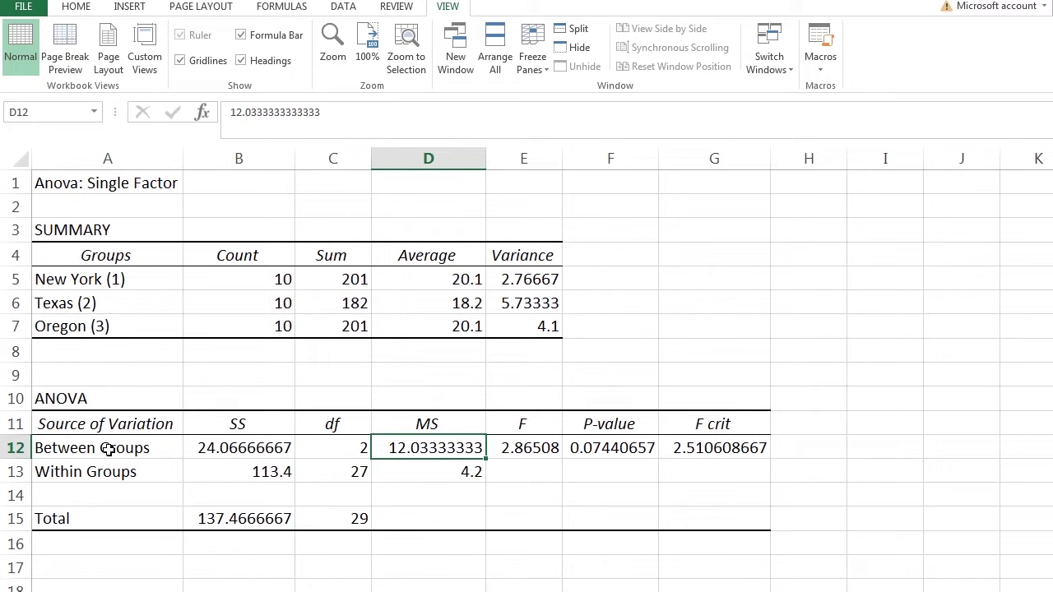
{"action": "left_click", "coordinate": [452, 471]}
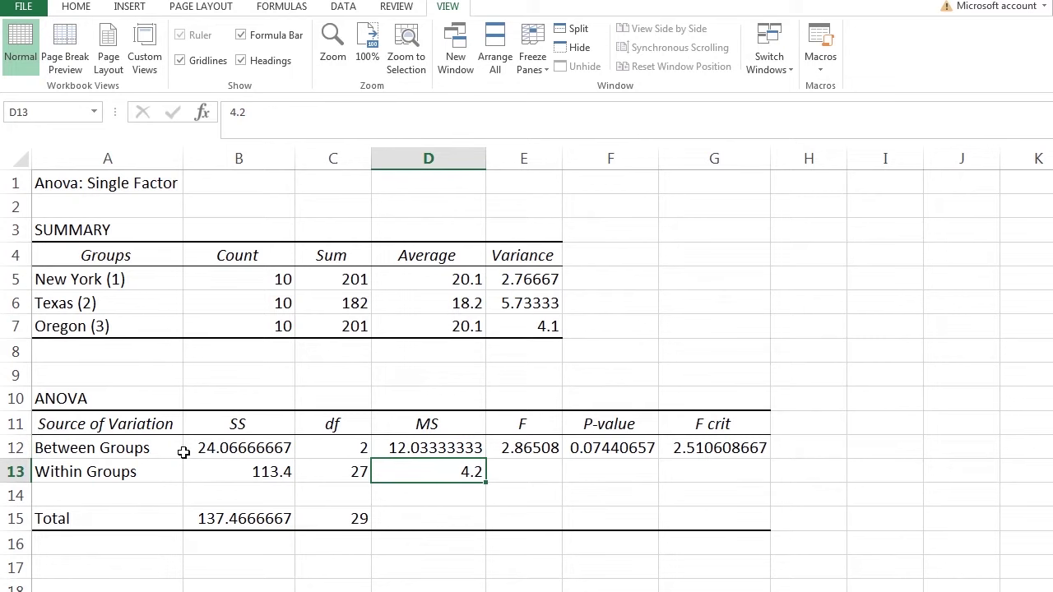
{"action": "left_click", "coordinate": [121, 475]}
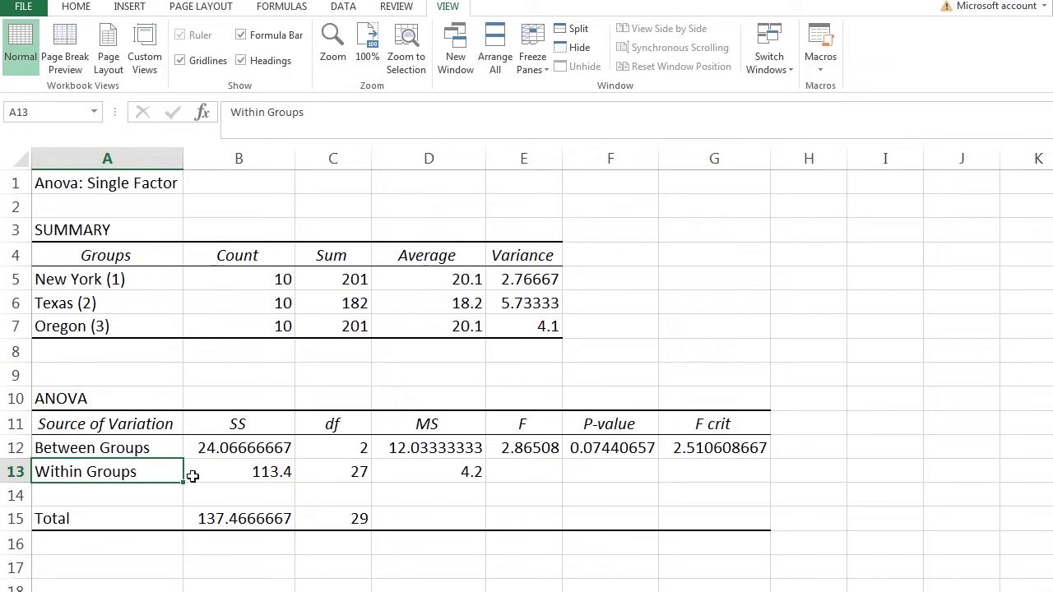
{"action": "left_click", "coordinate": [431, 445]}
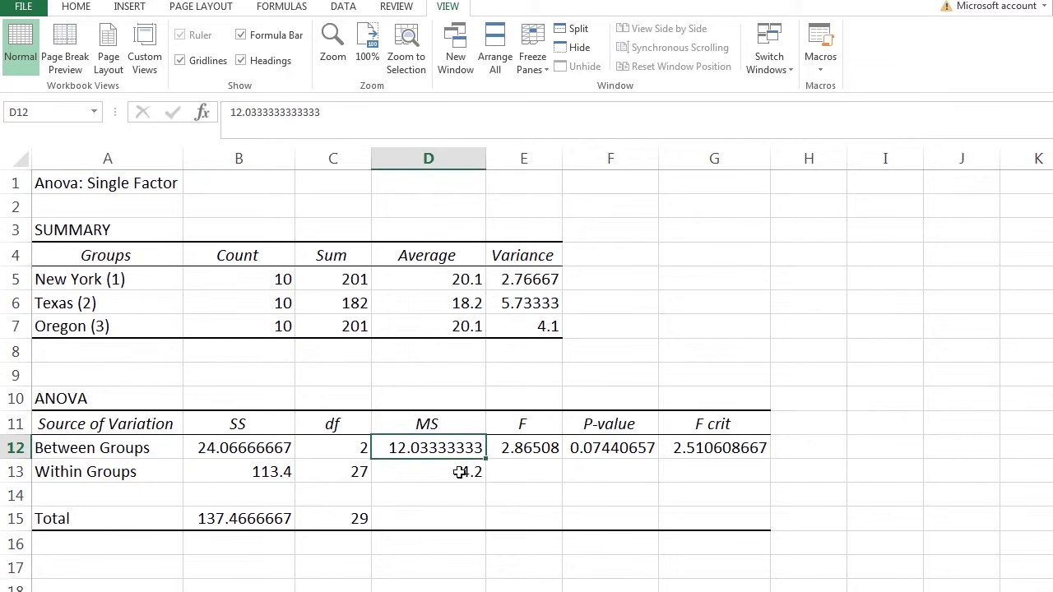
Step: Widen column E to show more digits of the F value and the group variances
{"action": "left_click", "coordinate": [461, 470]}
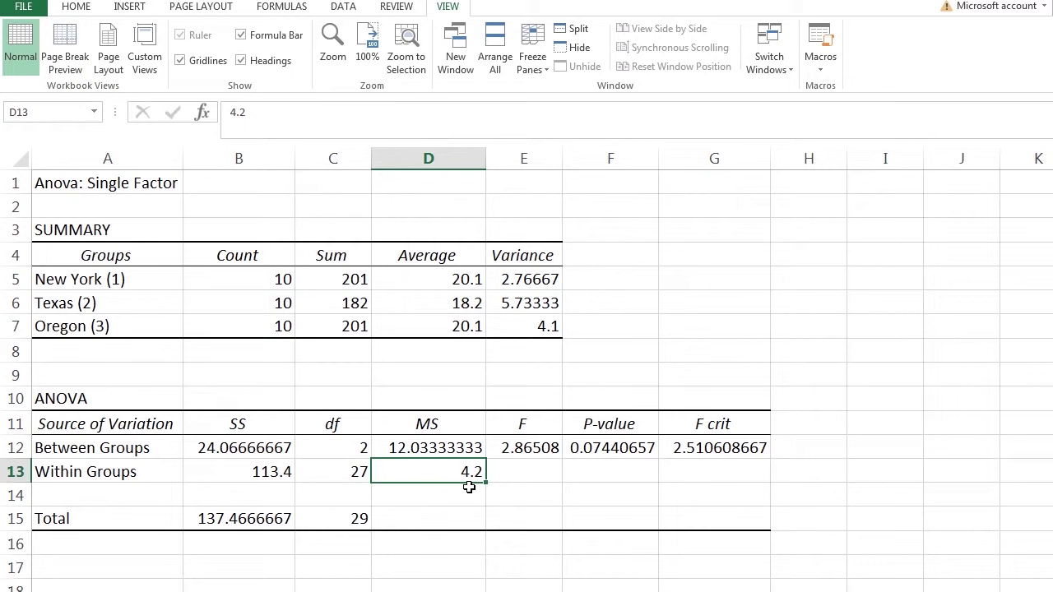
{"action": "left_click", "coordinate": [533, 448]}
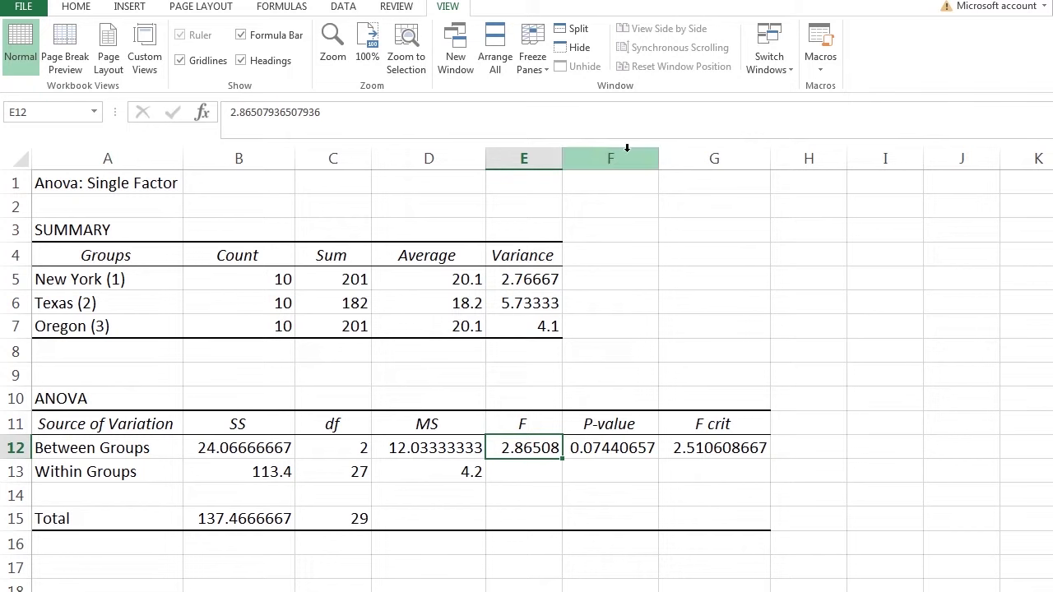
{"action": "left_click_drag", "start_coordinate": [563, 161], "coordinate": [588, 161]}
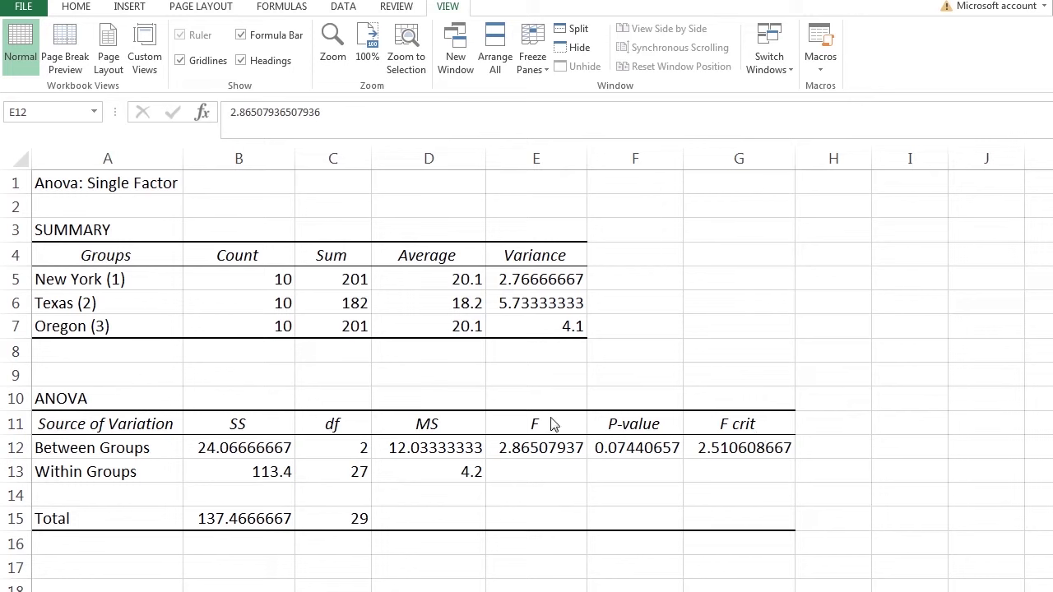
Step: Compare the F value with the F crit value in the between-groups row of the ANOVA table
{"action": "left_click", "coordinate": [549, 447]}
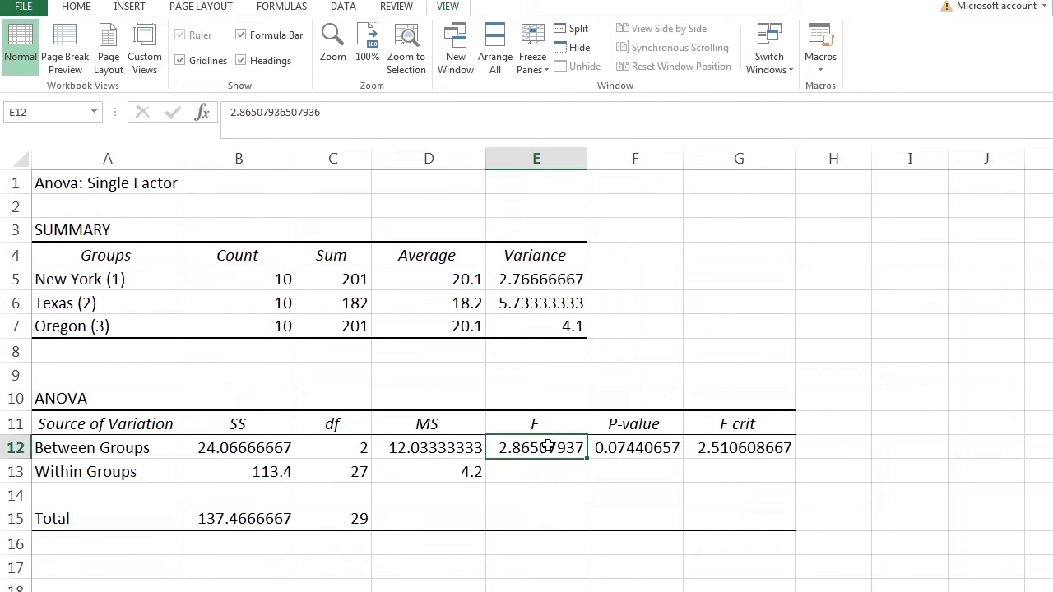
{"action": "left_click", "coordinate": [734, 445]}
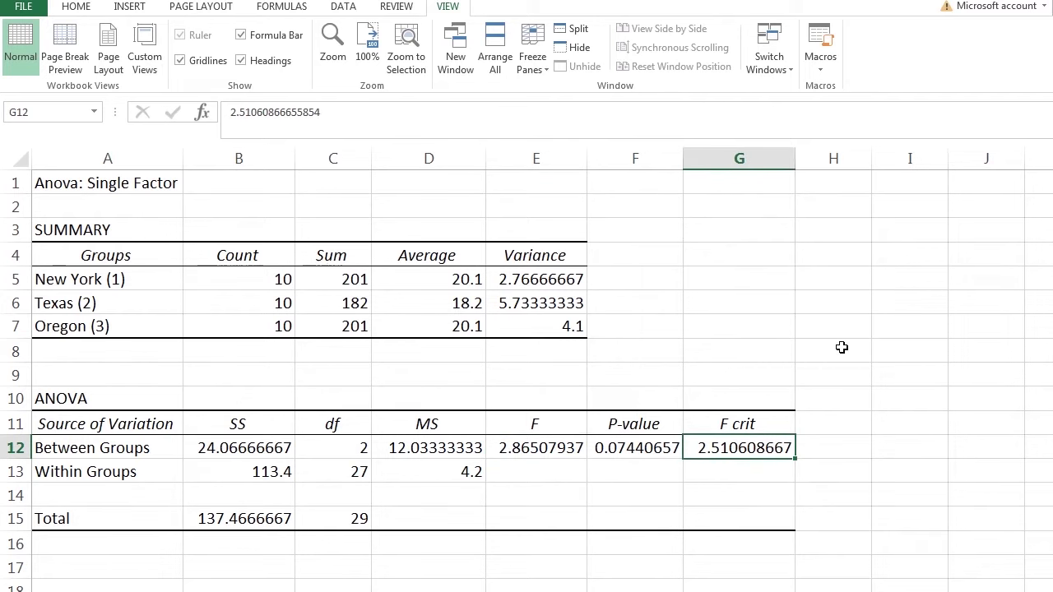
{"action": "left_click", "coordinate": [536, 447]}
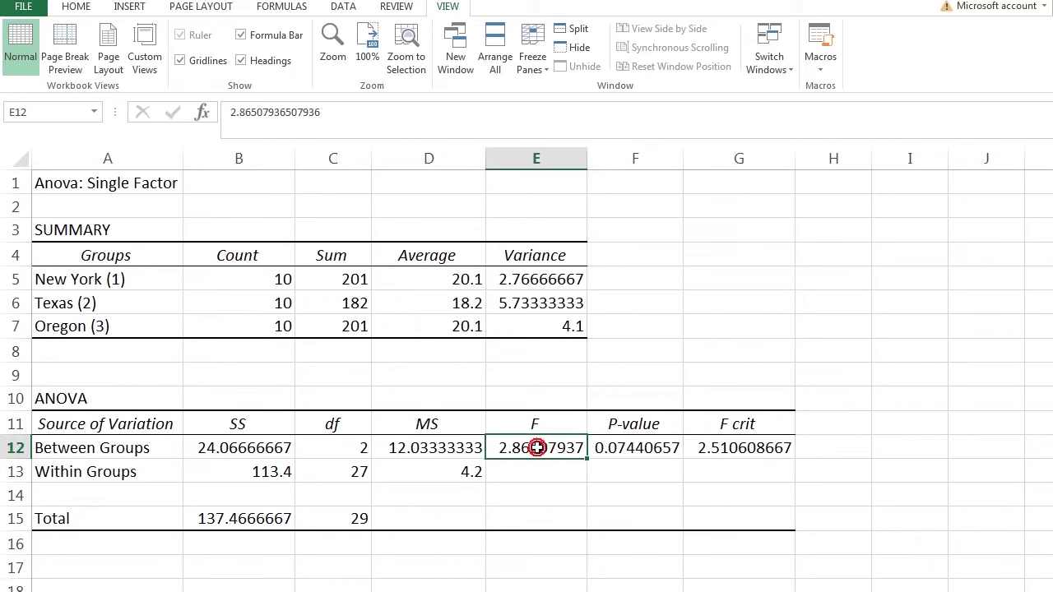
{"action": "left_click", "coordinate": [756, 447]}
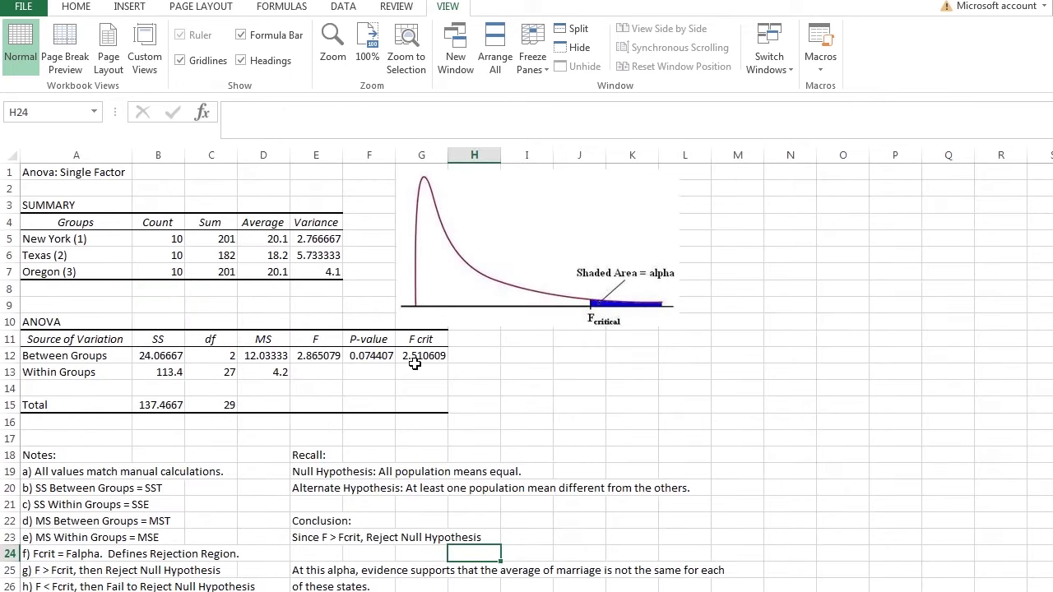
Step: Set a custom magnification of 145% on the ANOVA results sheet with the F-distribution chart and notes
{"action": "left_click", "coordinate": [331, 45]}
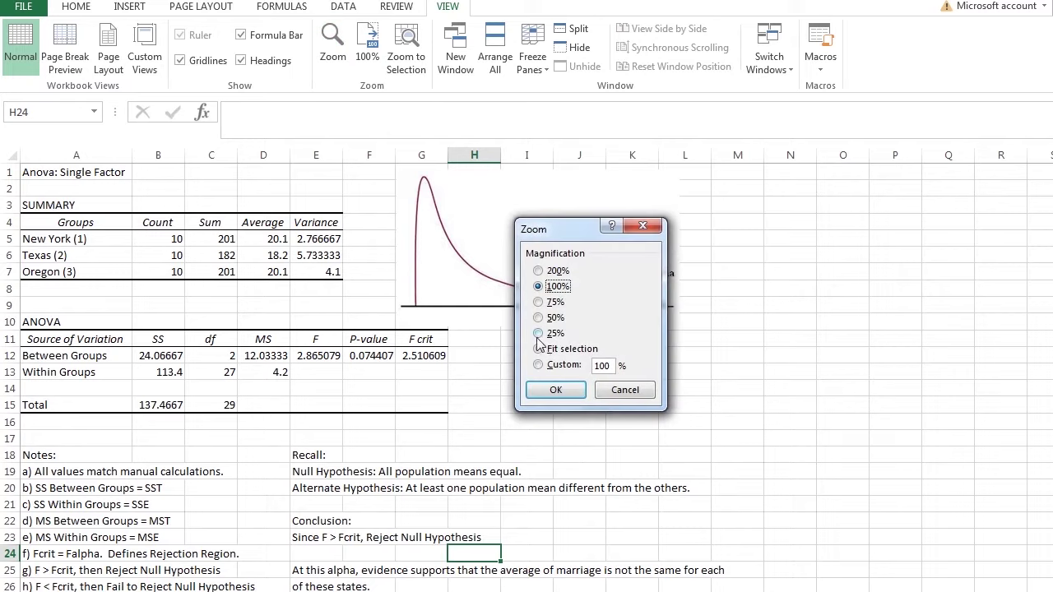
{"action": "left_click", "coordinate": [538, 364]}
{"action": "key", "text": "BackSpace"}
{"action": "type", "text": "145"}
{"action": "key", "text": "Return"}
{"action": "scroll", "coordinate": [601, 493], "scroll_direction": "up", "scroll_amount": 1}
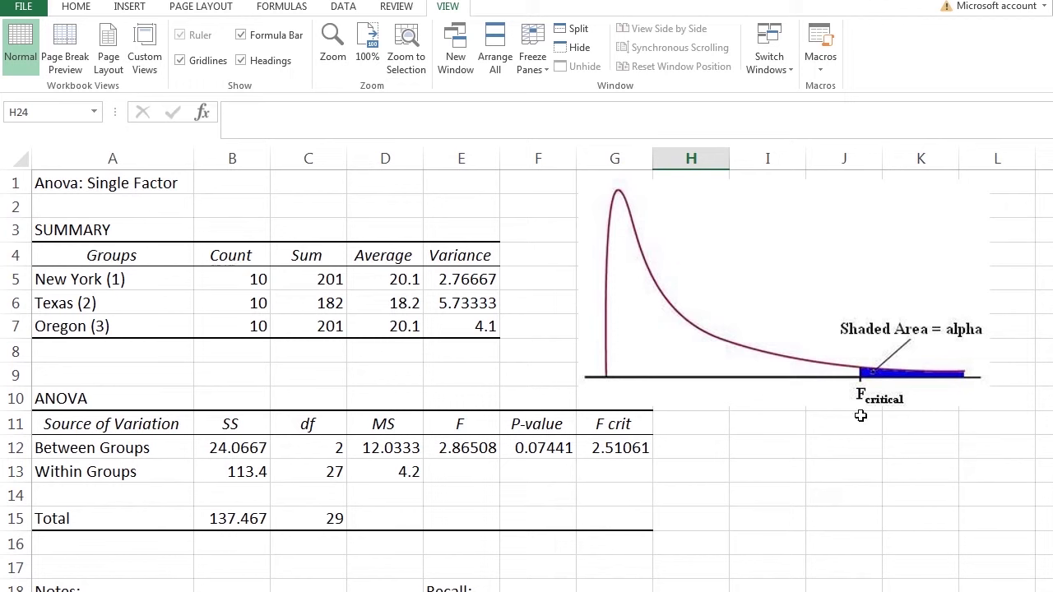
Step: Examine F crit and F alongside the distribution curve, and read notes a) to g) beneath the ANOVA table
{"action": "left_click", "coordinate": [630, 449]}
{"action": "left_click", "coordinate": [467, 449]}
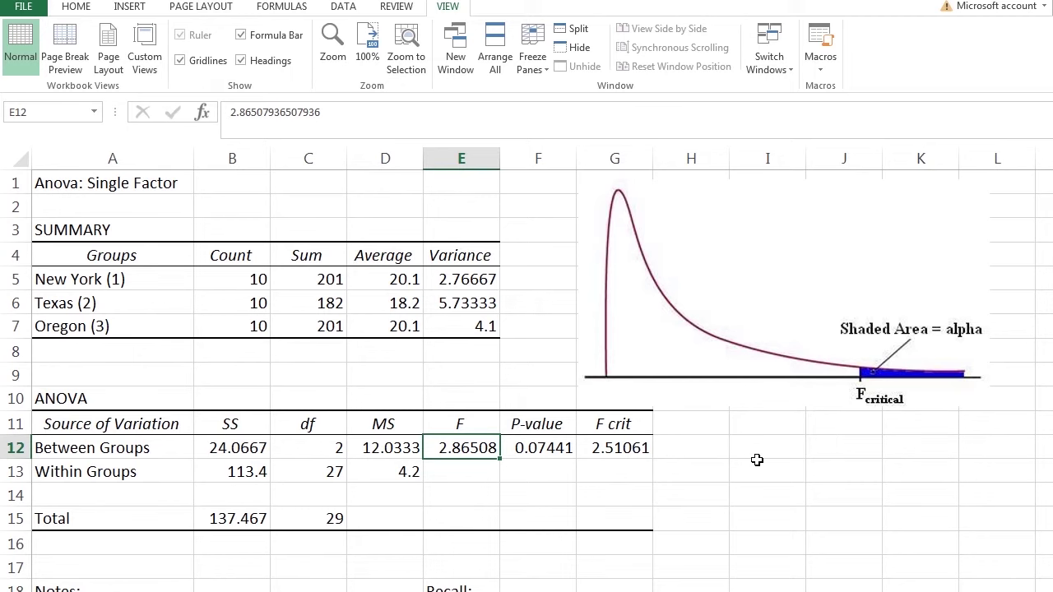
{"action": "scroll", "coordinate": [757, 459], "scroll_direction": "down", "scroll_amount": 3}
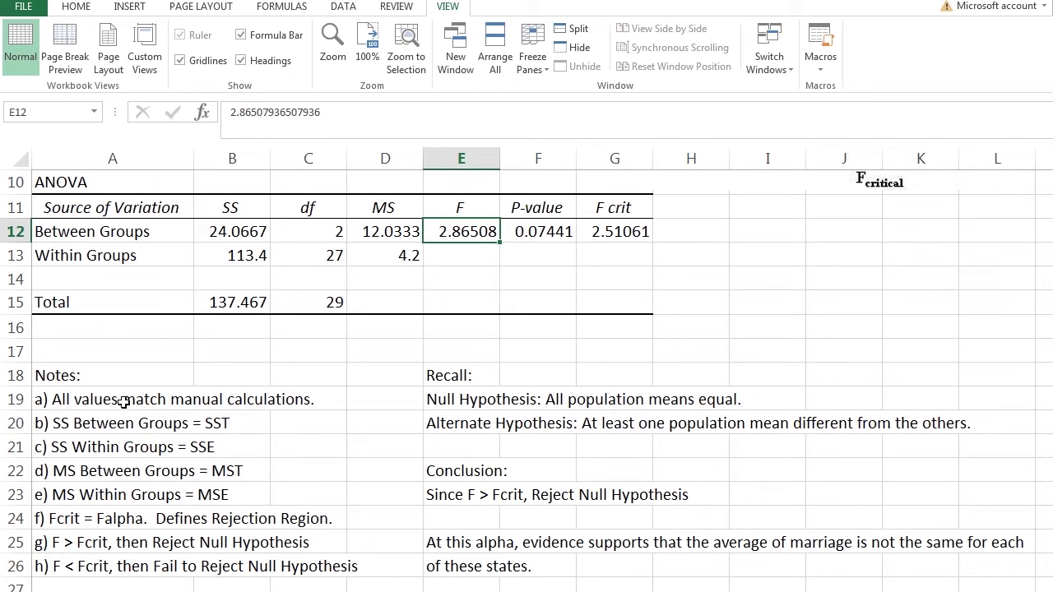
{"action": "left_click", "coordinate": [59, 399]}
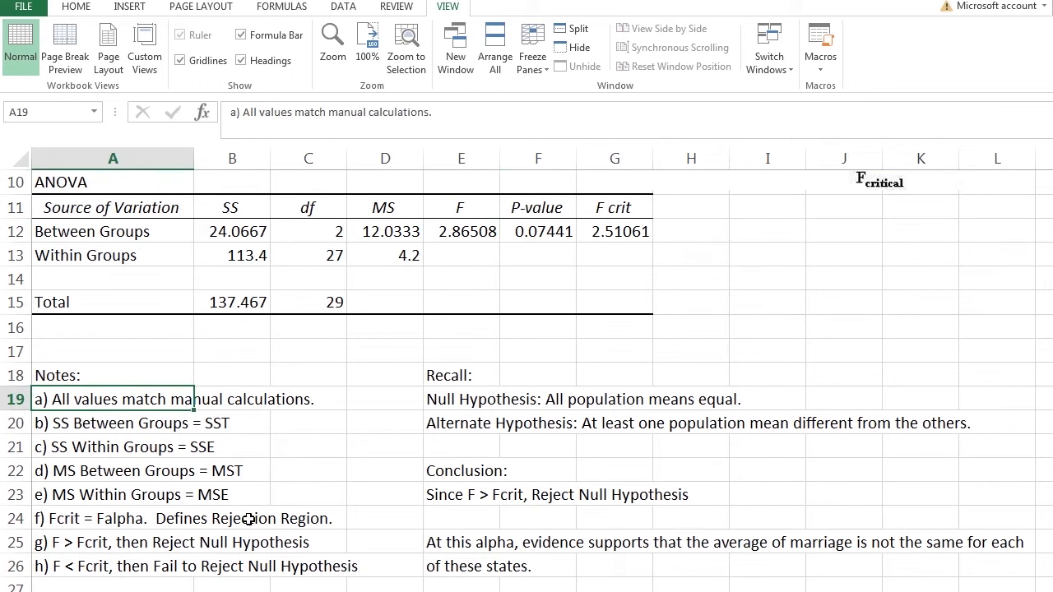
{"action": "left_click", "coordinate": [66, 423]}
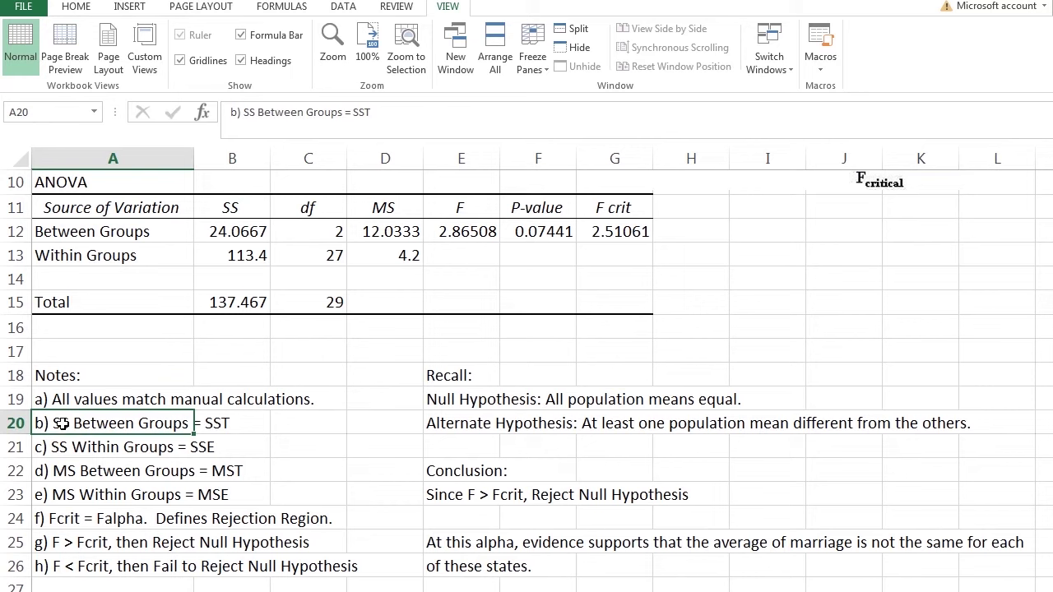
{"action": "left_click", "coordinate": [229, 424]}
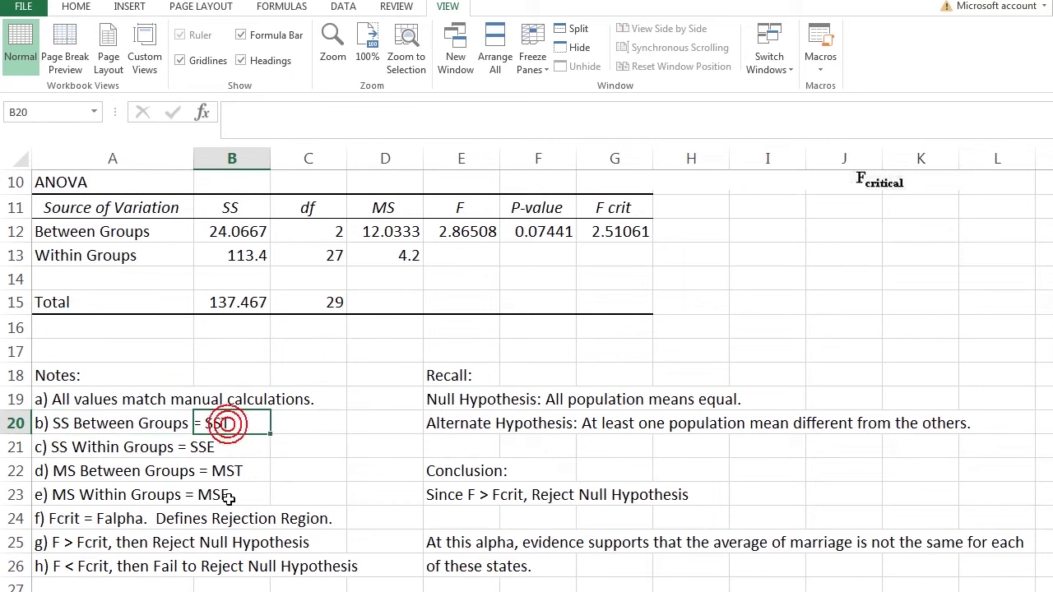
{"action": "left_click", "coordinate": [98, 446]}
{"action": "left_click", "coordinate": [212, 447]}
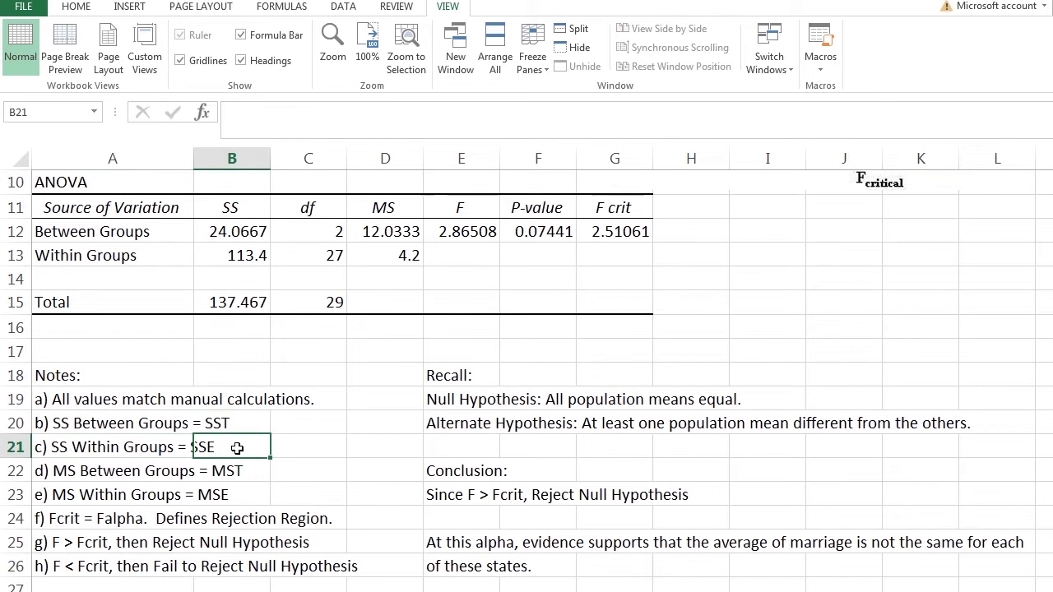
{"action": "left_click", "coordinate": [105, 472]}
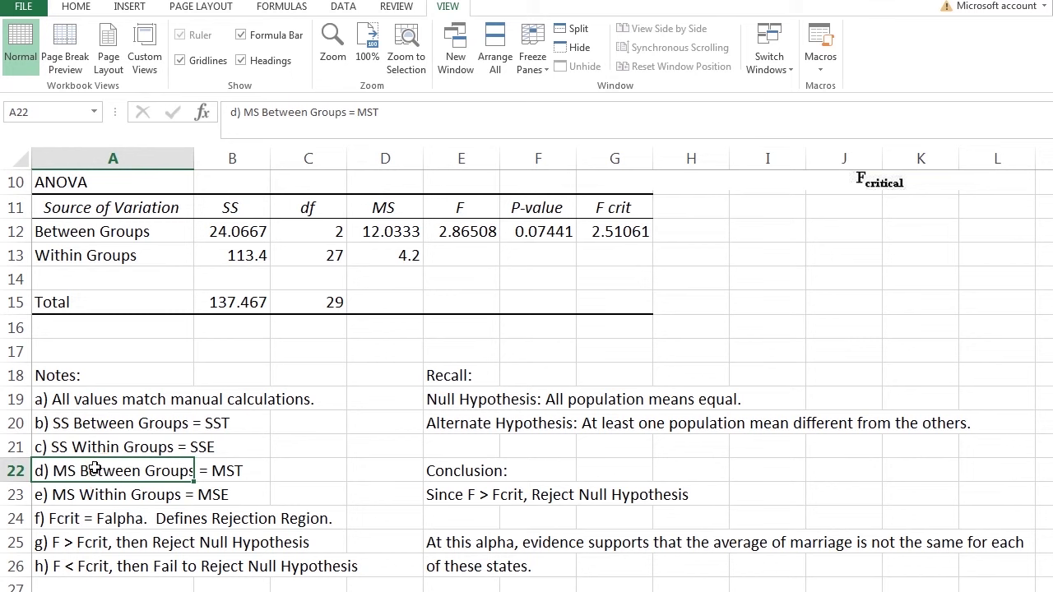
{"action": "left_click", "coordinate": [97, 494]}
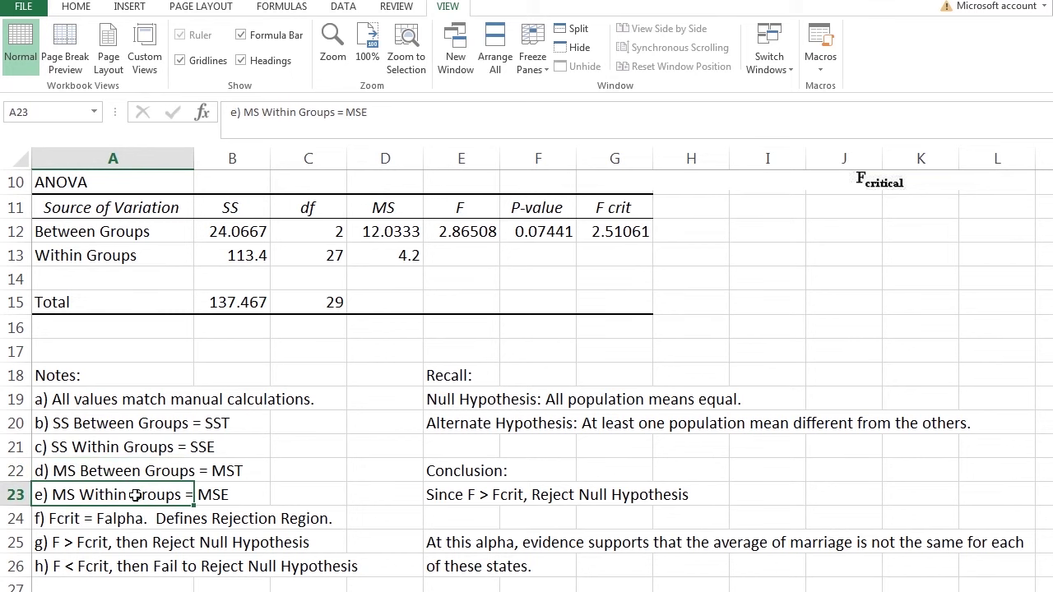
{"action": "left_click", "coordinate": [59, 520]}
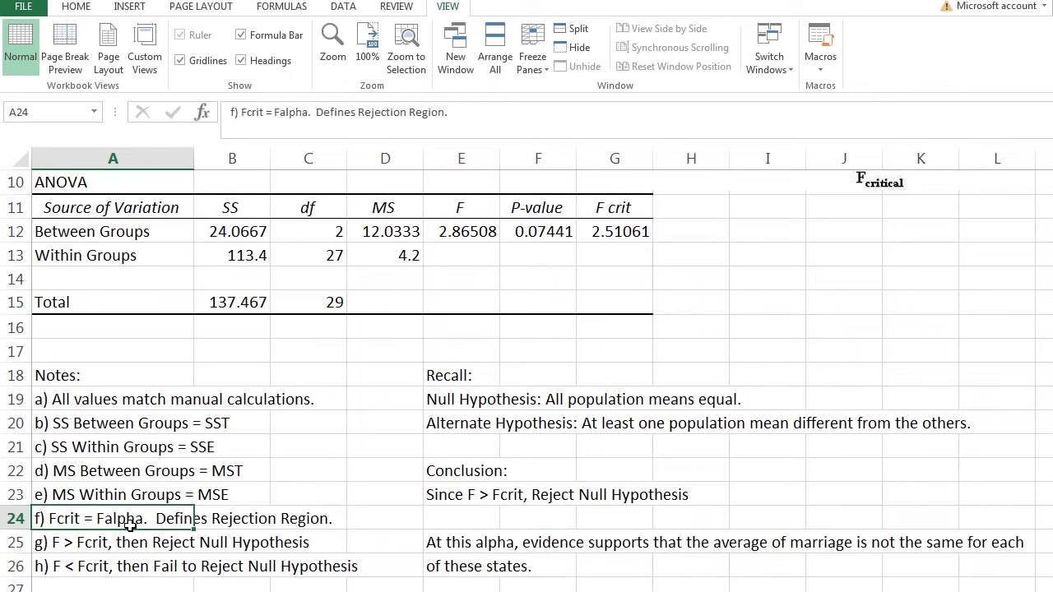
{"action": "left_click", "coordinate": [58, 542]}
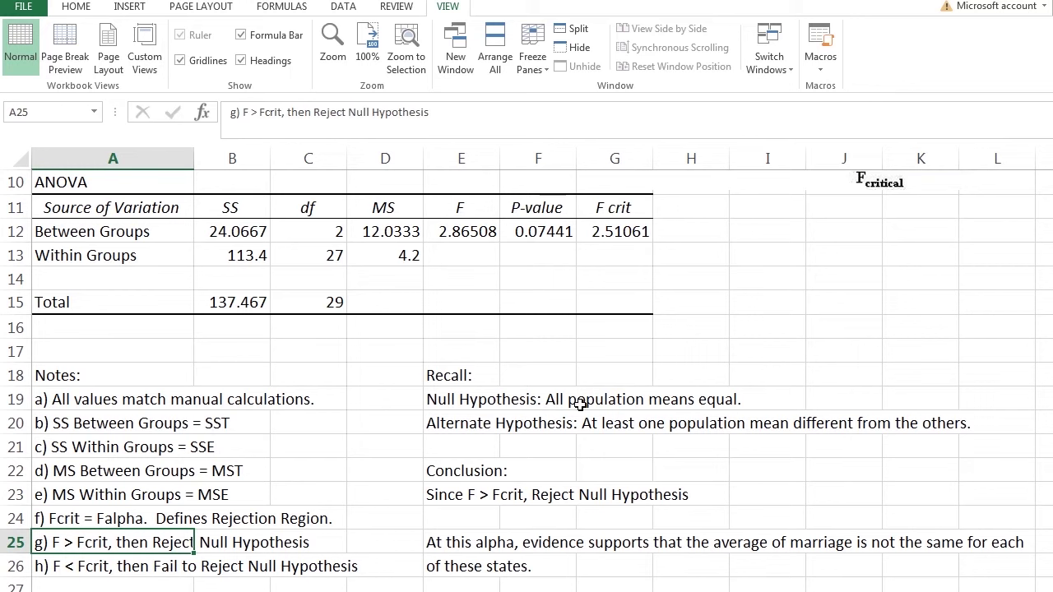
Step: Review the null and alternate hypotheses and compare the average ages of the three states in the summary table
{"action": "left_click", "coordinate": [494, 401]}
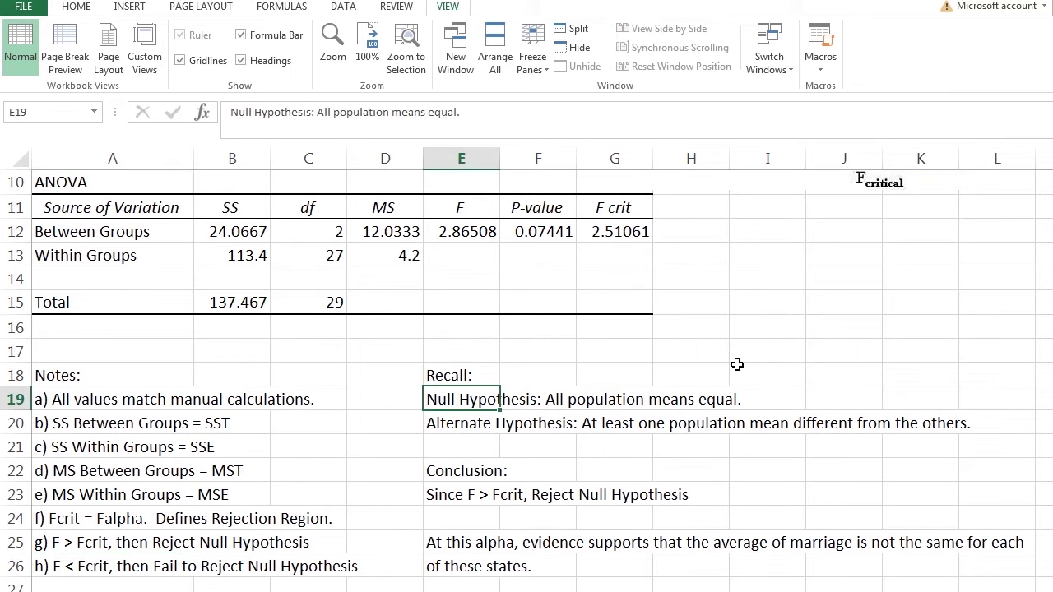
{"action": "left_click", "coordinate": [446, 429]}
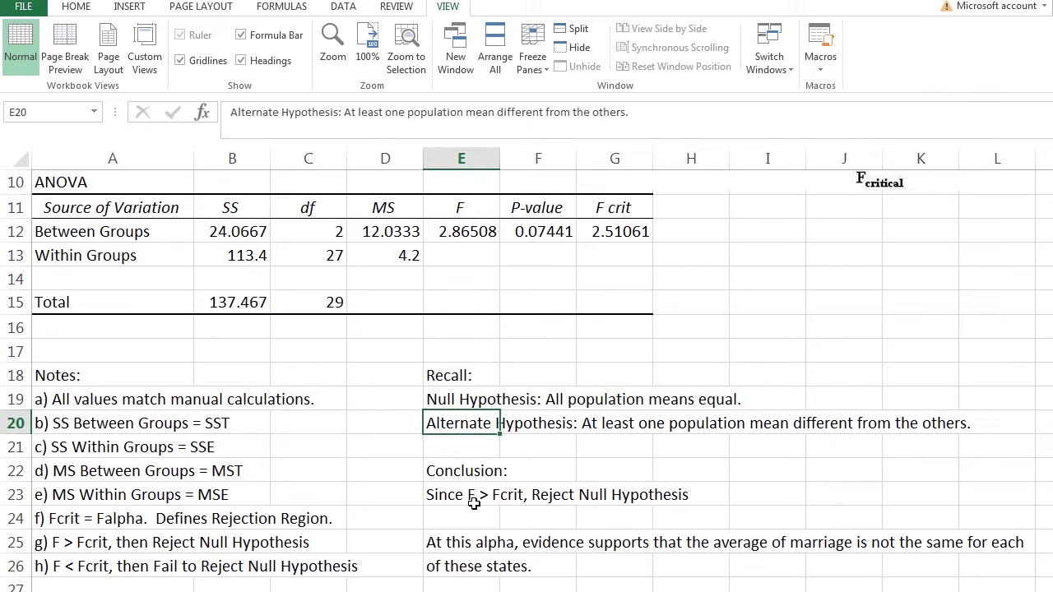
{"action": "scroll", "coordinate": [506, 573], "scroll_direction": "up", "scroll_amount": 1}
{"action": "scroll", "coordinate": [527, 378], "scroll_direction": "up", "scroll_amount": 3}
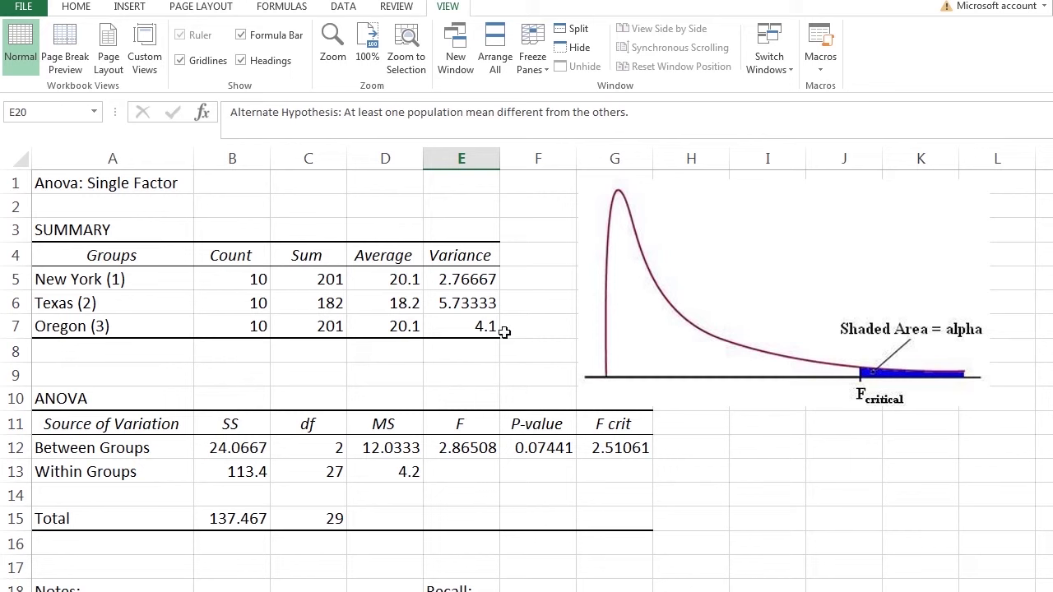
{"action": "left_click", "coordinate": [382, 304]}
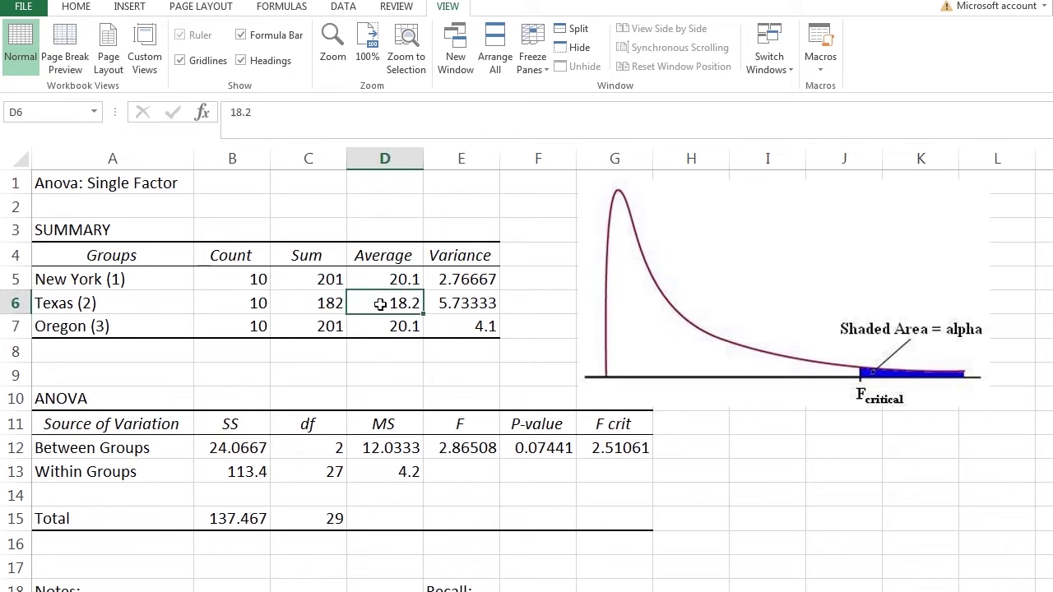
{"action": "left_click", "coordinate": [387, 329]}
{"action": "left_click", "coordinate": [414, 285]}
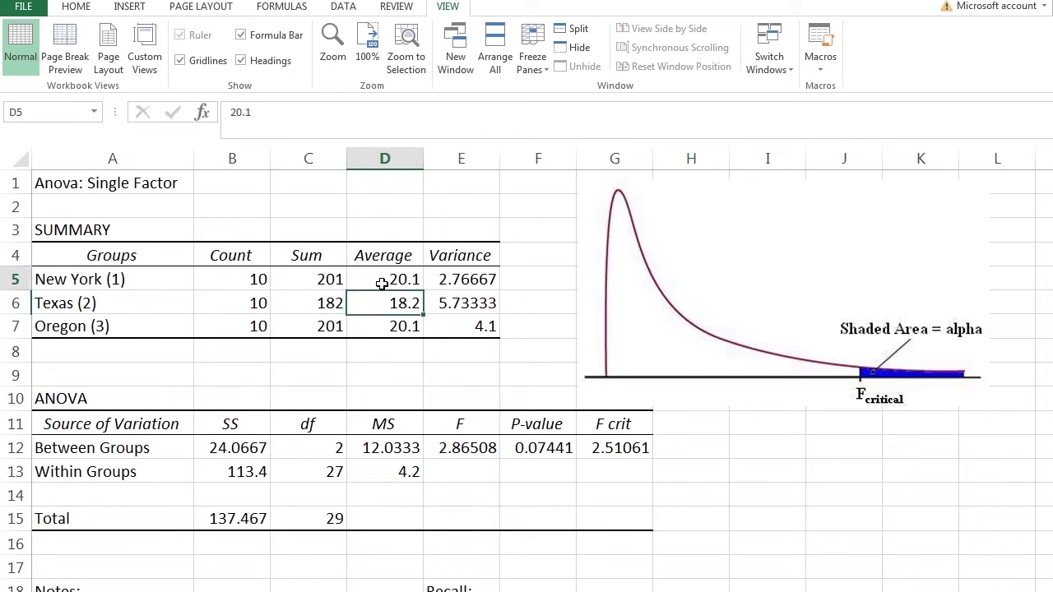
{"action": "left_click", "coordinate": [380, 328]}
{"action": "left_click", "coordinate": [387, 306]}
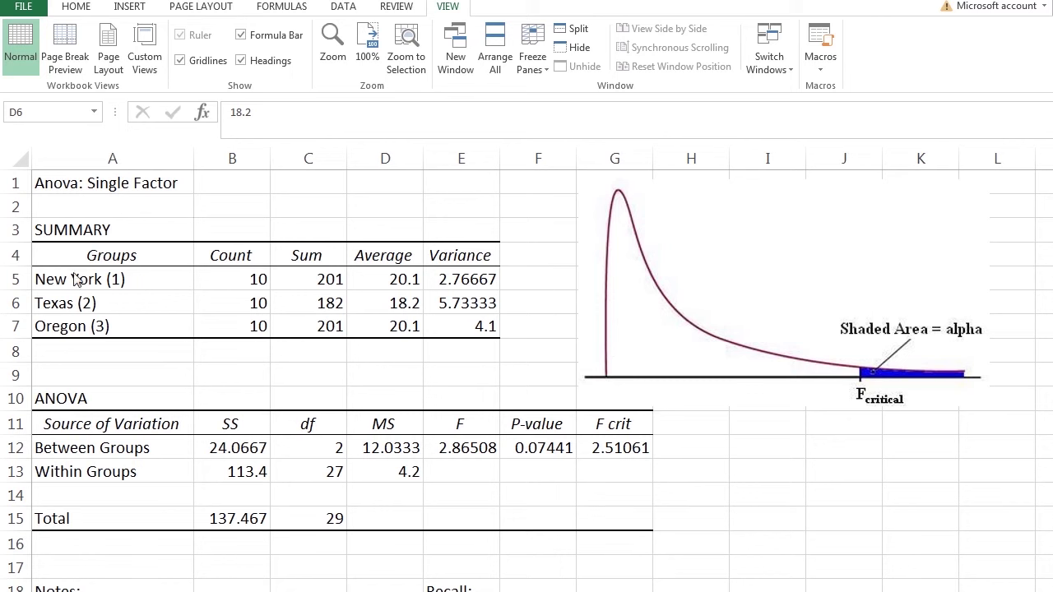
Step: Examine the averages and variances of the New York, Texas and Oregon groups in the summary table
{"action": "left_click_drag", "start_coordinate": [73, 281], "coordinate": [407, 261]}
{"action": "left_click", "coordinate": [405, 281]}
{"action": "left_click", "coordinate": [402, 301]}
{"action": "left_click", "coordinate": [404, 326]}
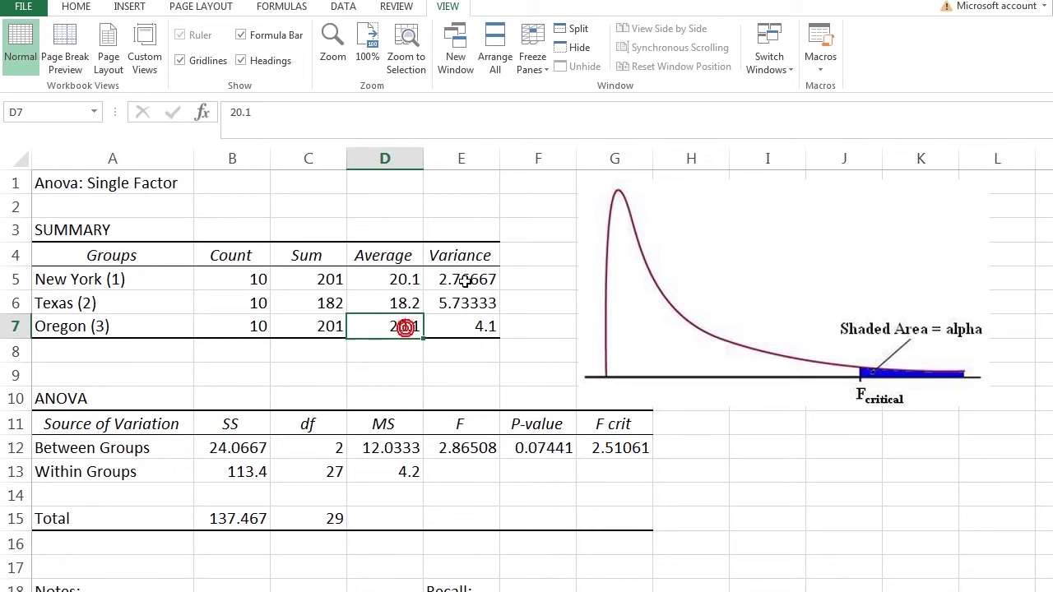
{"action": "left_click_drag", "start_coordinate": [466, 279], "coordinate": [475, 326]}
{"action": "left_click", "coordinate": [477, 284]}
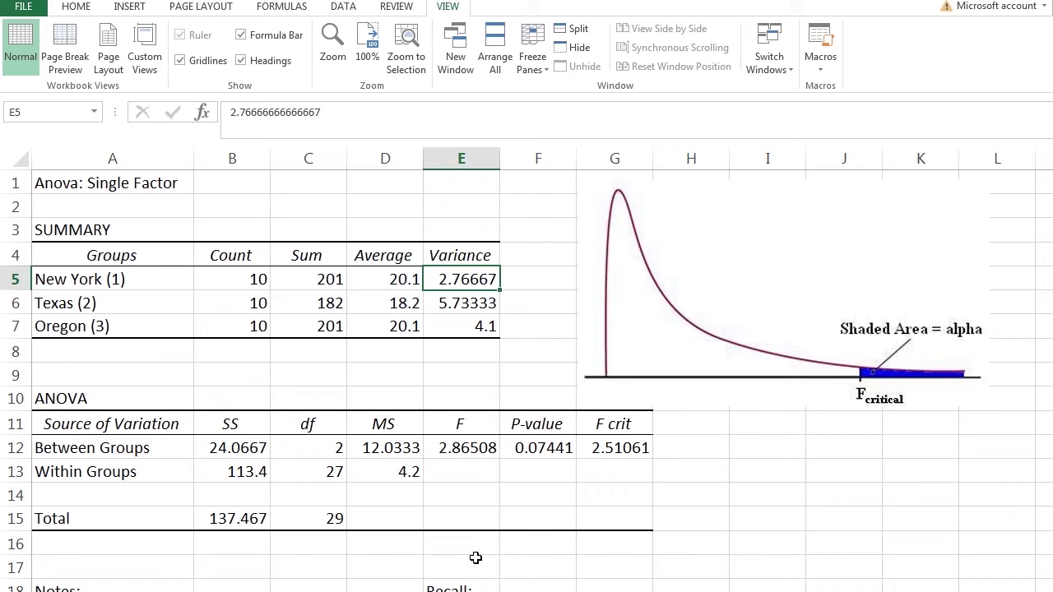
Step: Review the SS and MS values of the between-groups and within-groups rows
{"action": "left_click", "coordinate": [232, 448]}
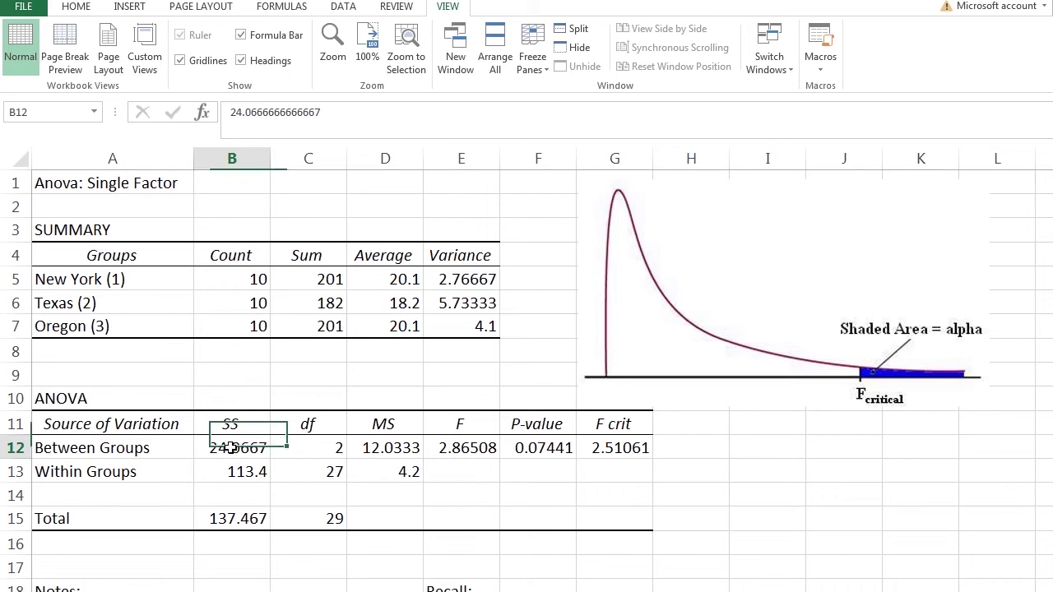
{"action": "left_click", "coordinate": [237, 468]}
{"action": "left_click", "coordinate": [395, 449]}
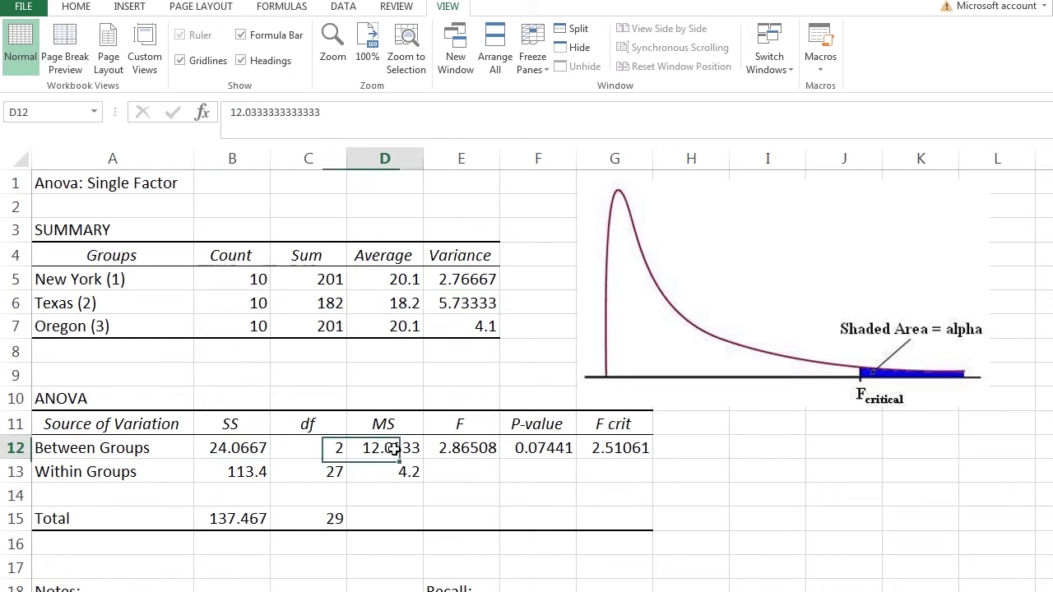
{"action": "left_click", "coordinate": [405, 469]}
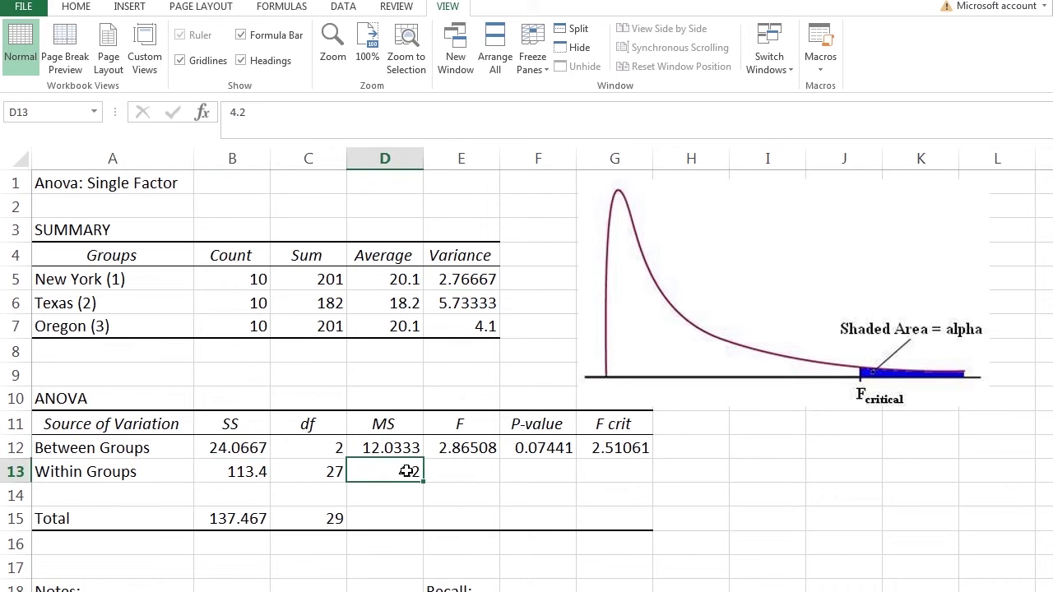
Step: Examine the F, F crit and P-value entries of the between-groups row to judge the null hypothesis
{"action": "left_click", "coordinate": [469, 447]}
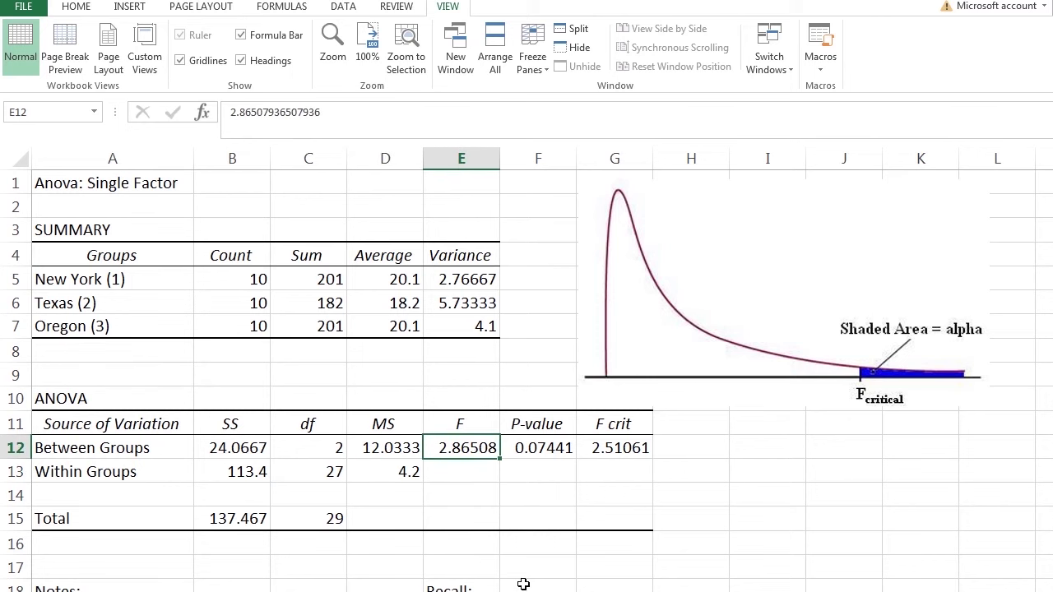
{"action": "left_click", "coordinate": [603, 448]}
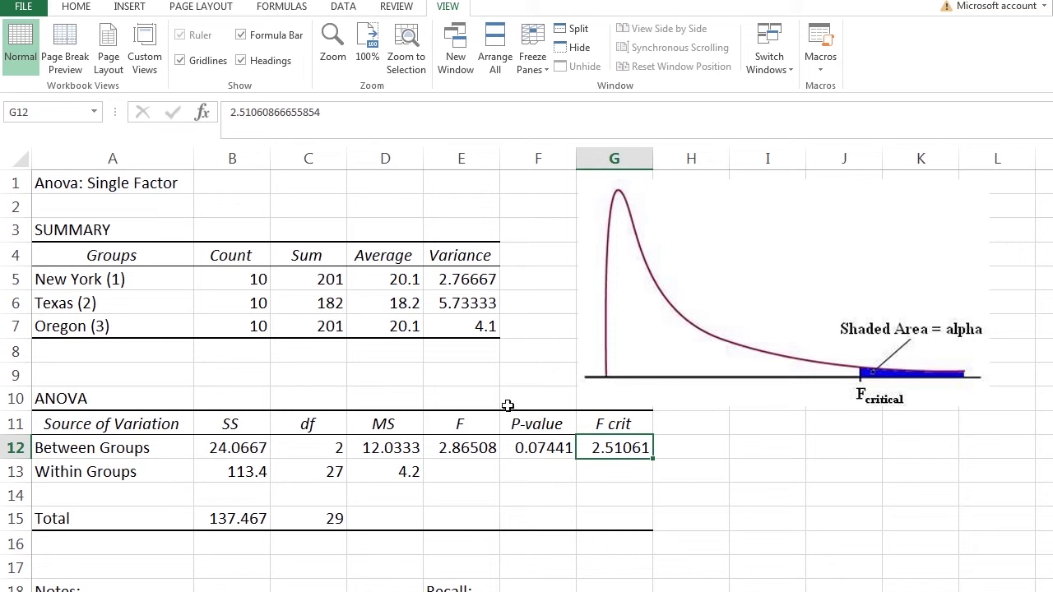
{"action": "left_click", "coordinate": [553, 445]}
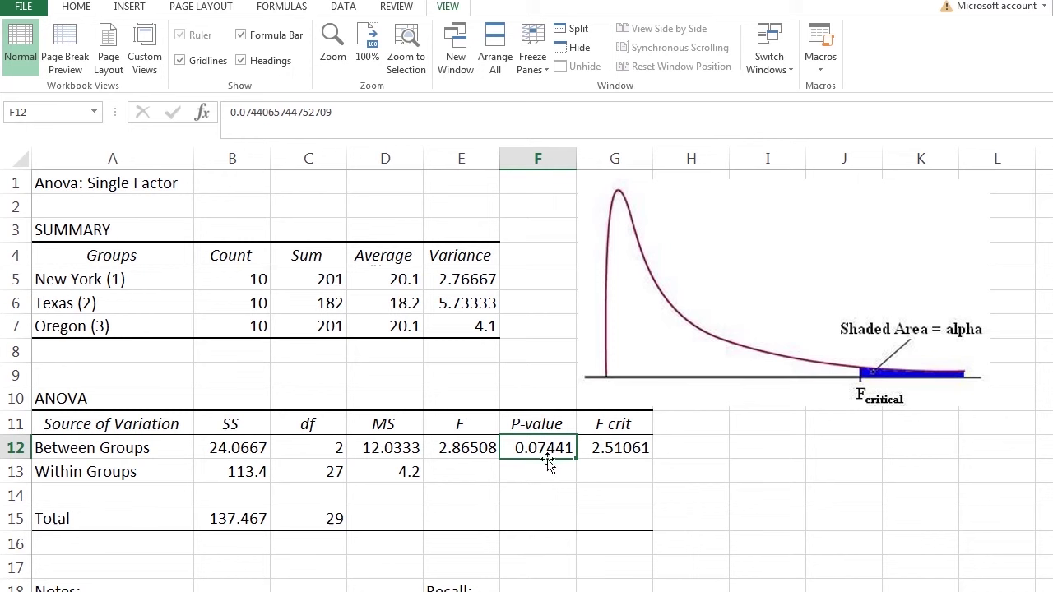
{"action": "left_click", "coordinate": [467, 448]}
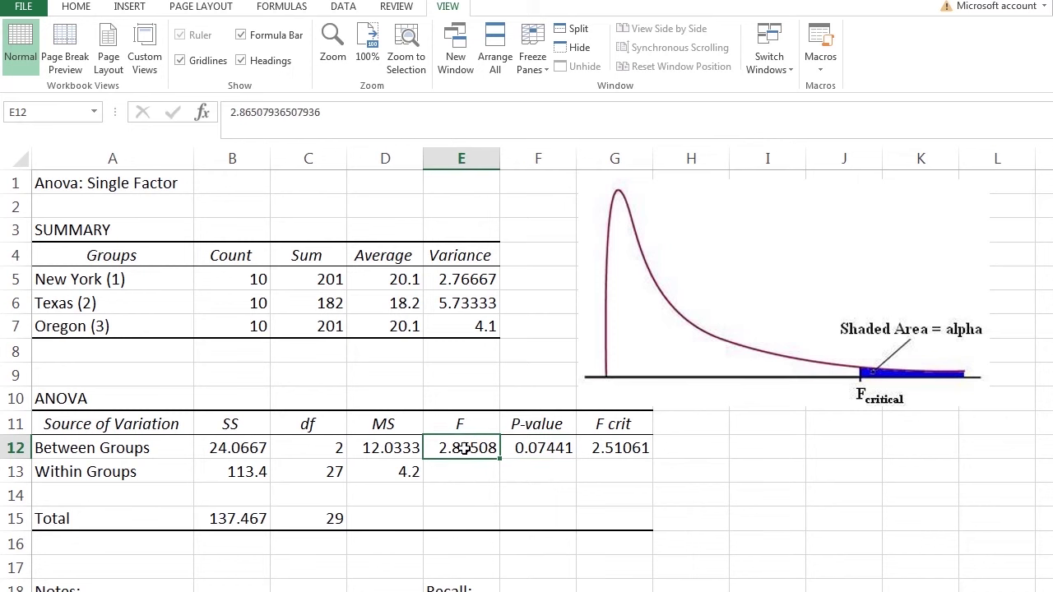
{"action": "left_click", "coordinate": [629, 448]}
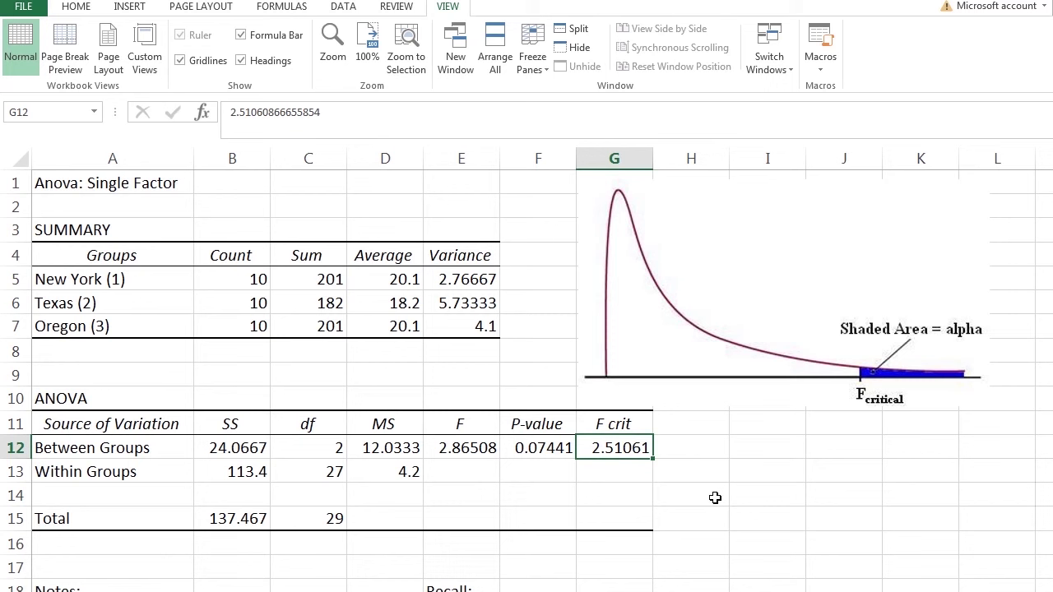
{"action": "left_click", "coordinate": [457, 448]}
{"action": "left_click", "coordinate": [588, 447]}
{"action": "left_click", "coordinate": [467, 448]}
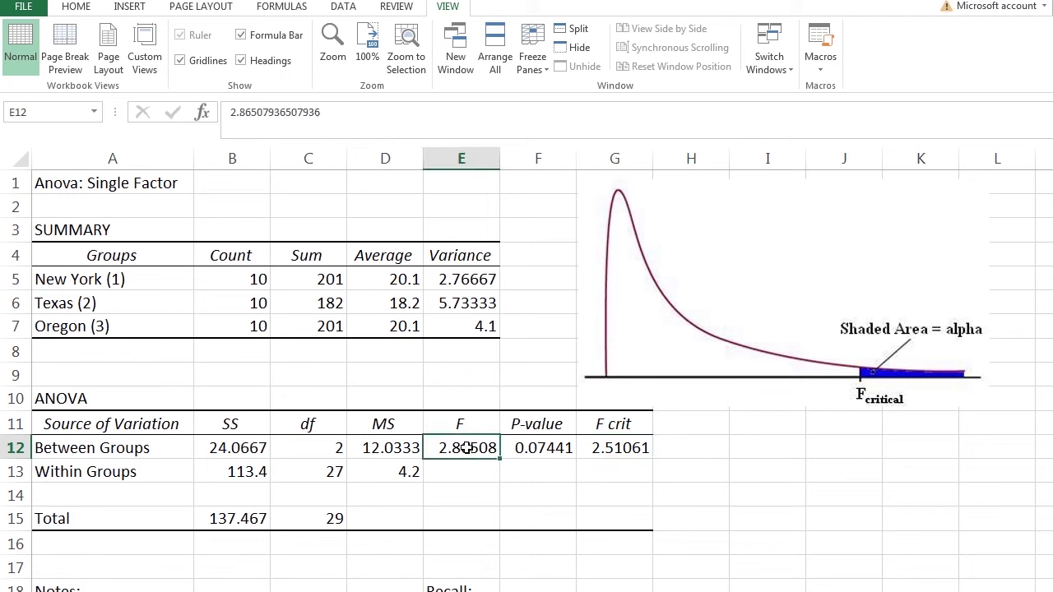
{"action": "left_click", "coordinate": [620, 449]}
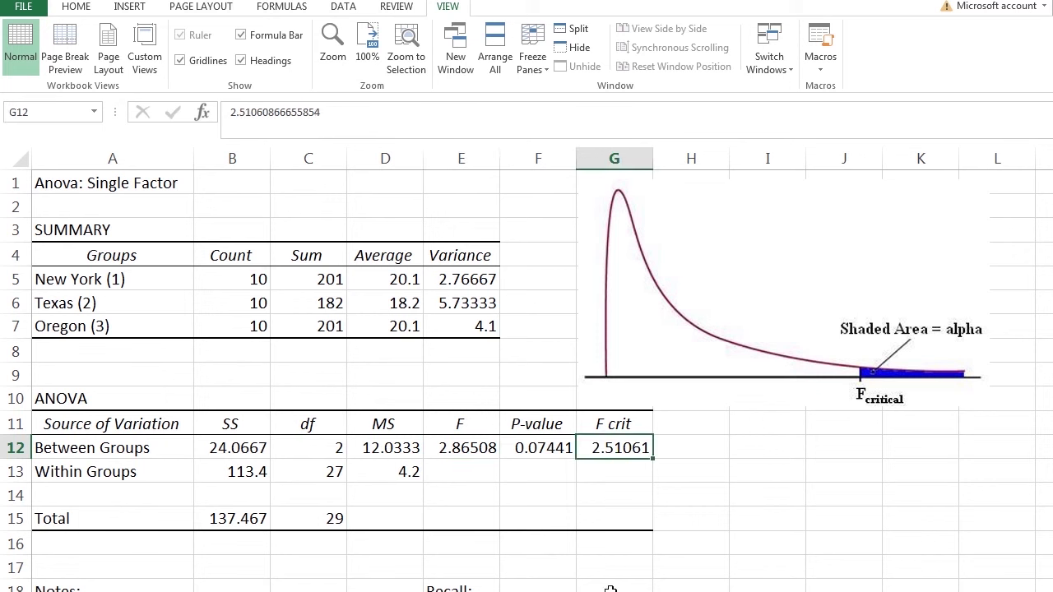
{"action": "left_click", "coordinate": [540, 452]}
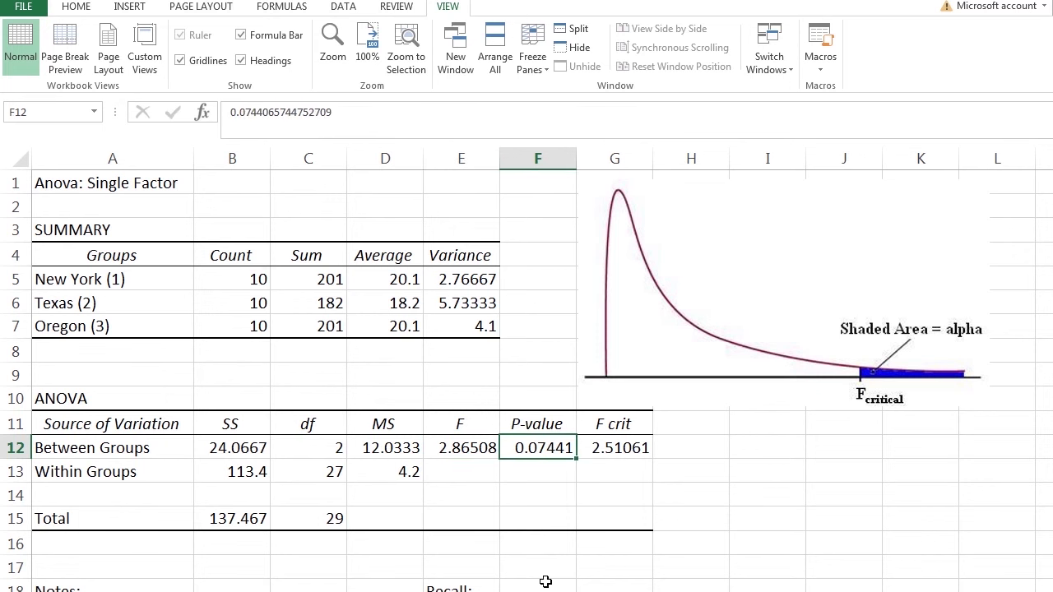